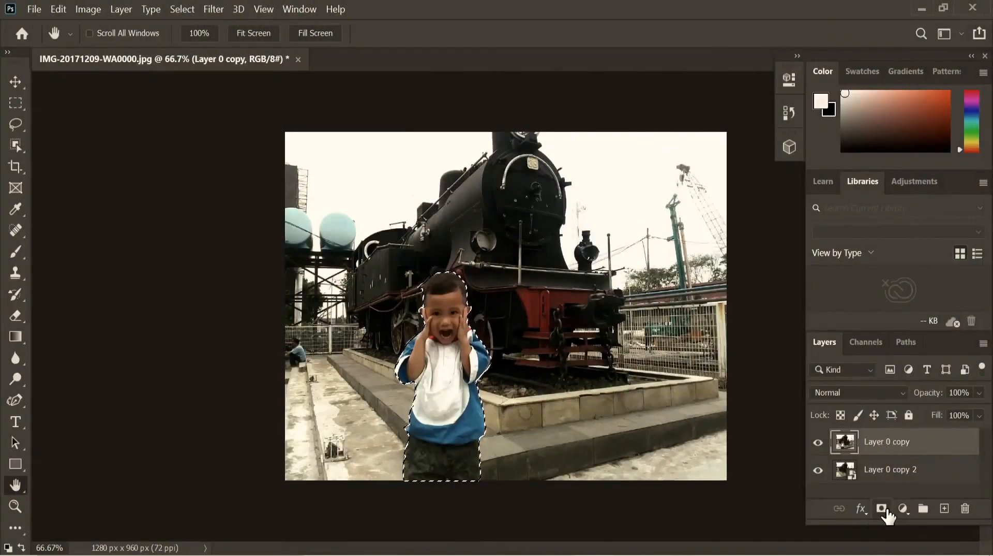
- Add a layer mask from the boy's selection to Layer 0 copy and apply a Tilt-Shift blur to Layer 0 copy 2
left_click(881, 508)
left_click(878, 469)
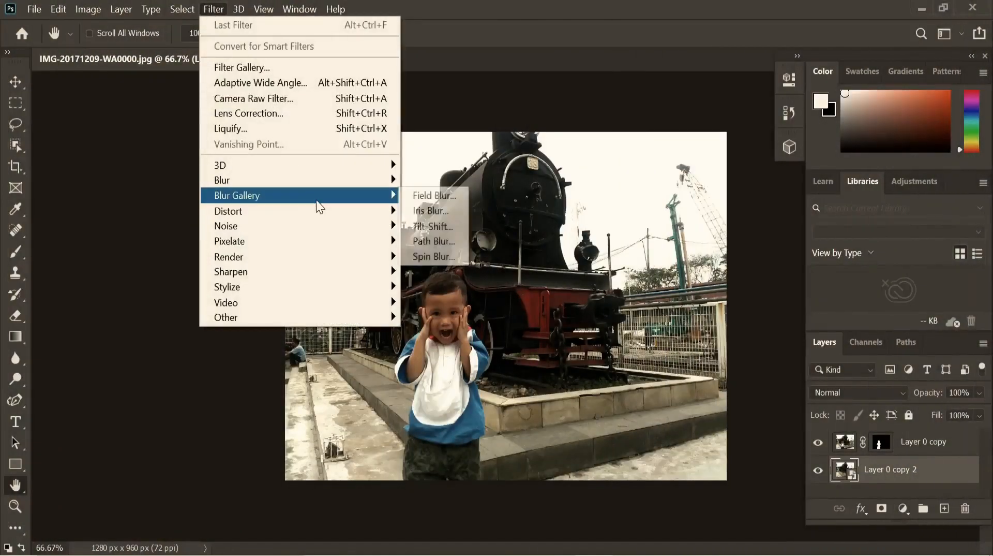
left_click(424, 221)
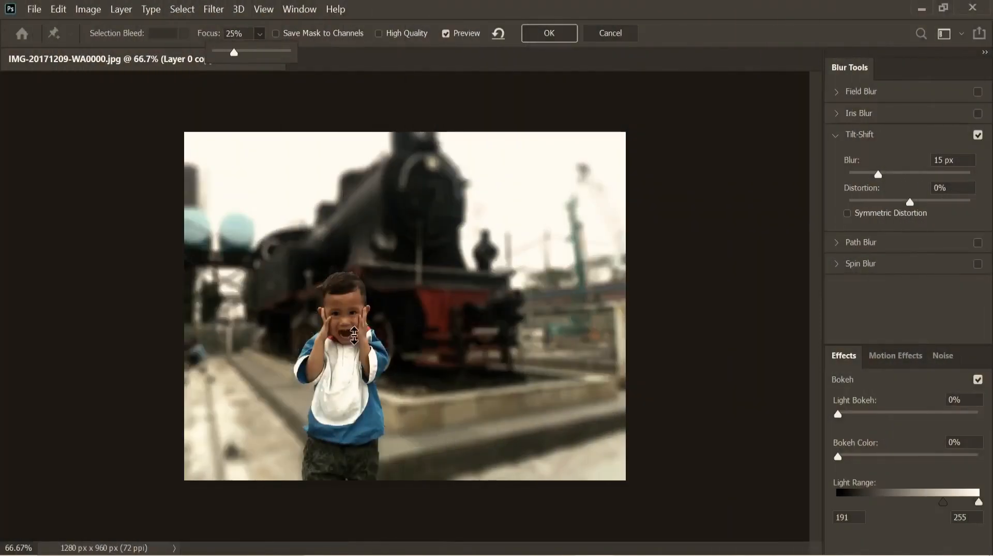
left_click_drag(879, 174, 914, 176)
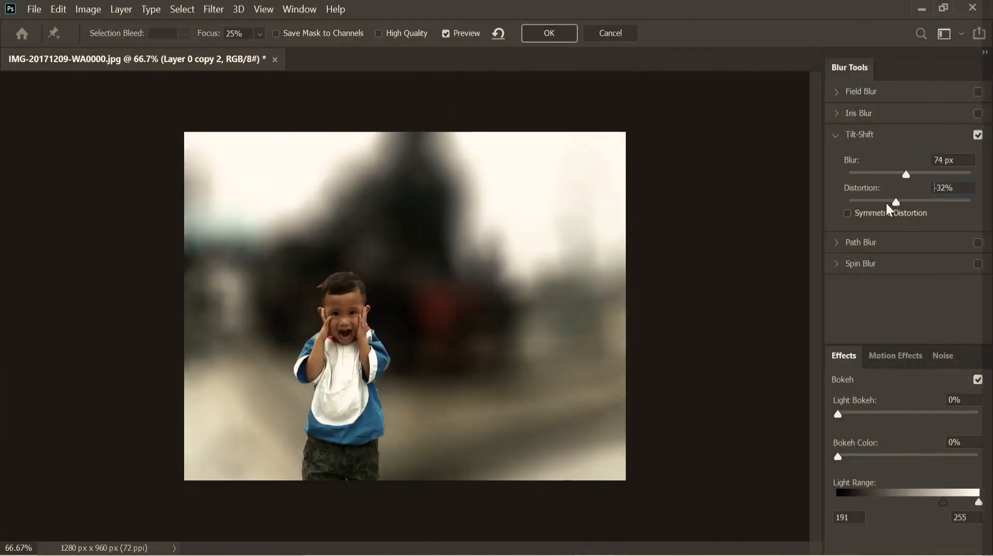
left_click_drag(886, 204, 907, 175)
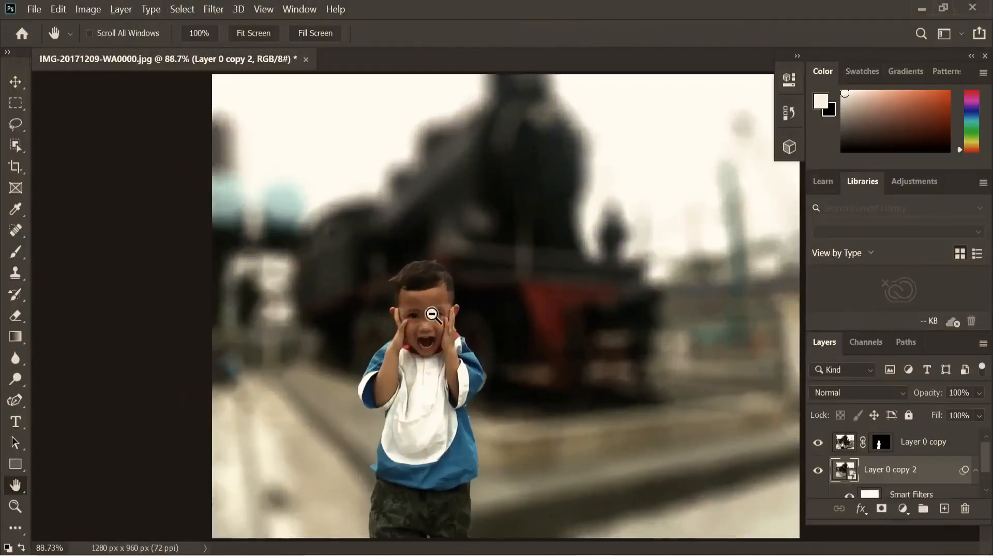
- Clean up the fringe along the boy's outline on Layer 0 copy with the Eraser at size 9
scroll(377, 273, "up", 3)
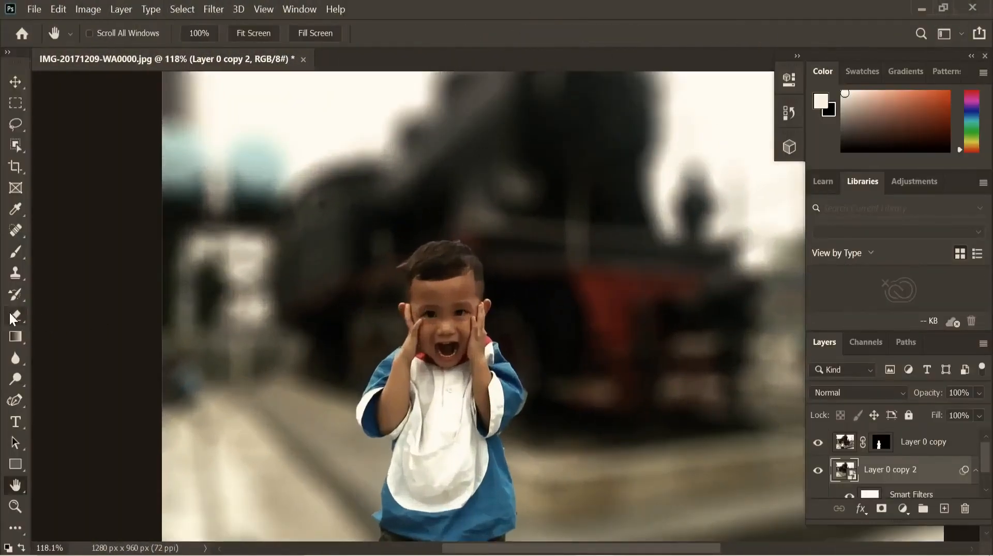
key("e")
scroll(471, 304, "up", 5)
scroll(523, 142, "down", 1)
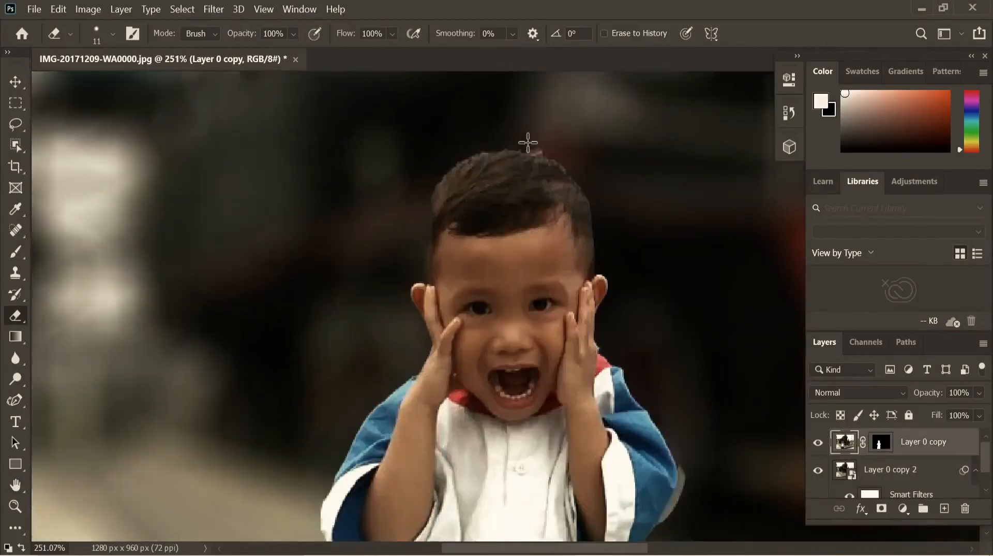
scroll(569, 160, "up", 5)
right_click(560, 157)
key("Return")
scroll(724, 331, "down", 5)
scroll(714, 357, "down", 8)
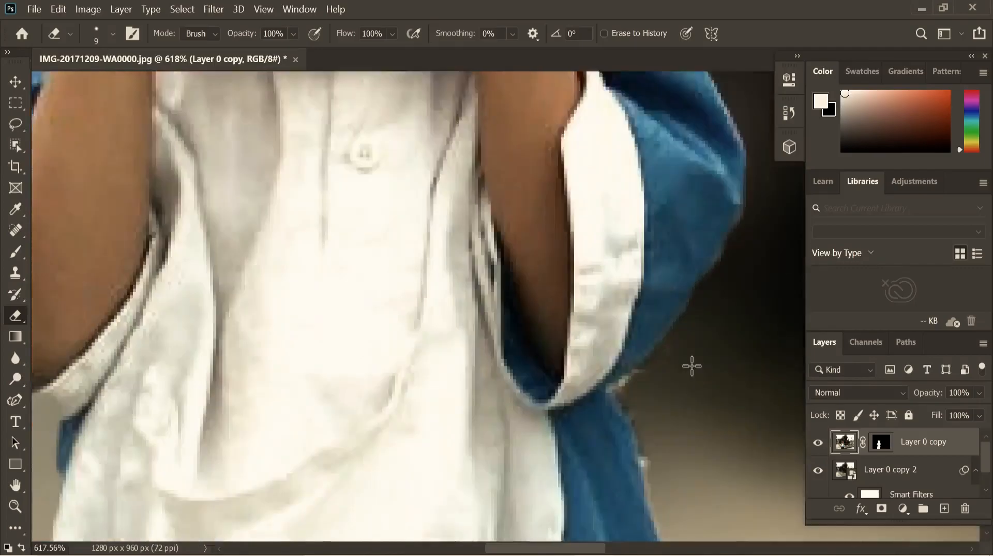
scroll(641, 325, "down", 8)
scroll(656, 370, "up", 9)
scroll(620, 253, "down", 3)
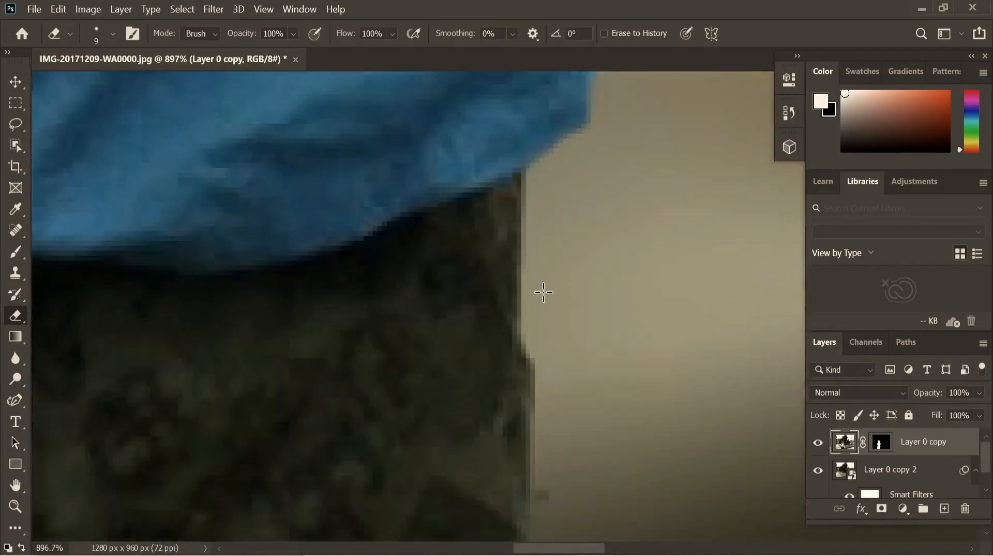
scroll(581, 451, "down", 9)
key("h")
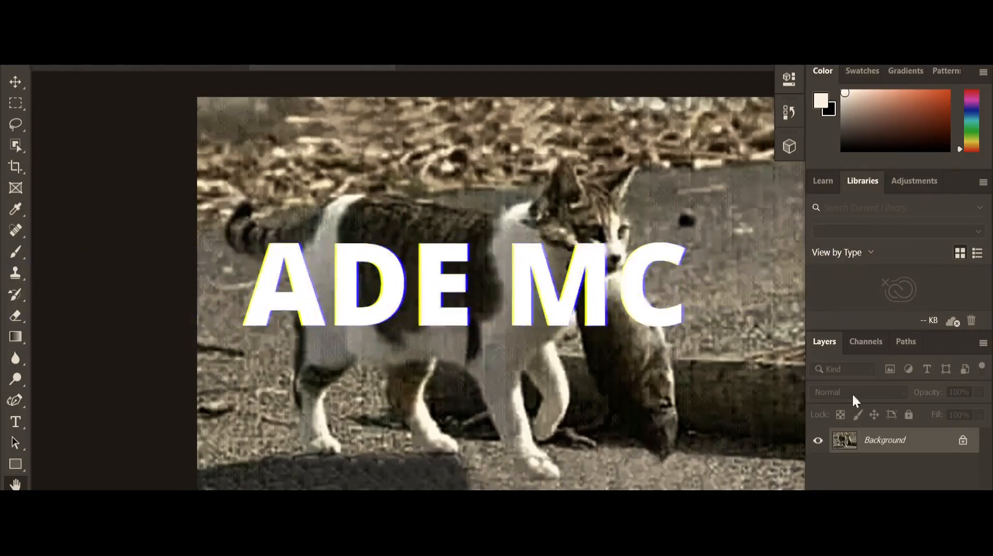
- Unlock the background layer of the cat photo
left_click(963, 439)
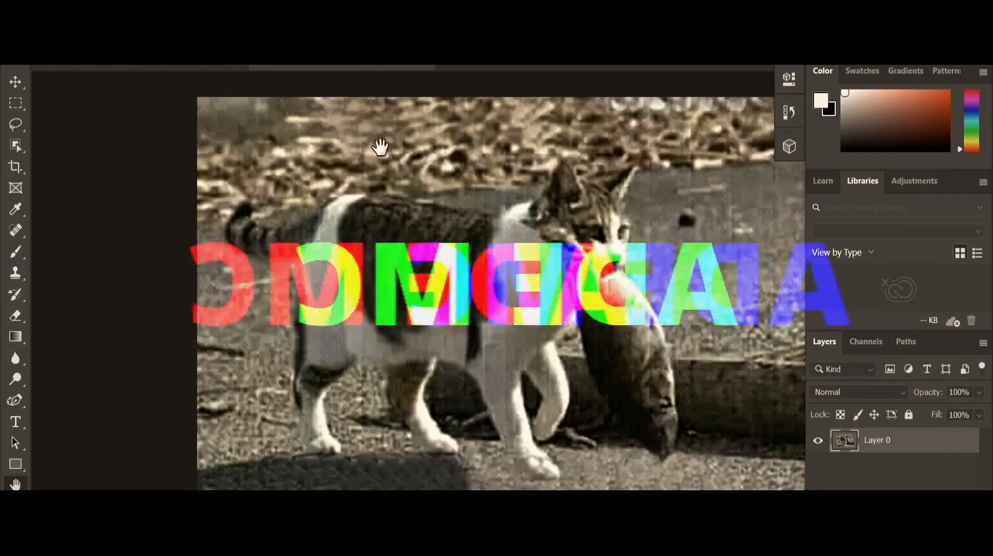
right_click(17, 467)
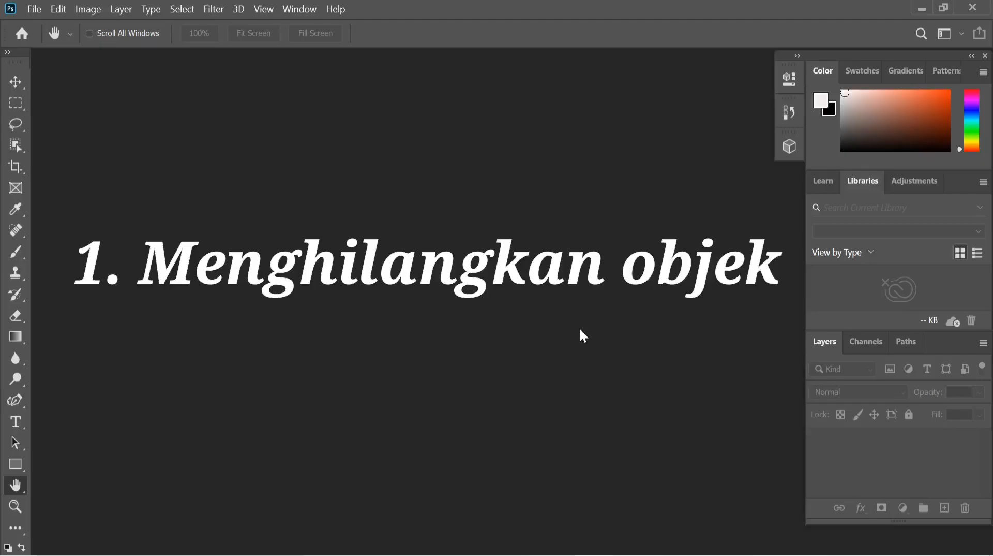
- Open the photo IMG-20171209-WA0000 from the FOTO folder
key("ctrl+o")
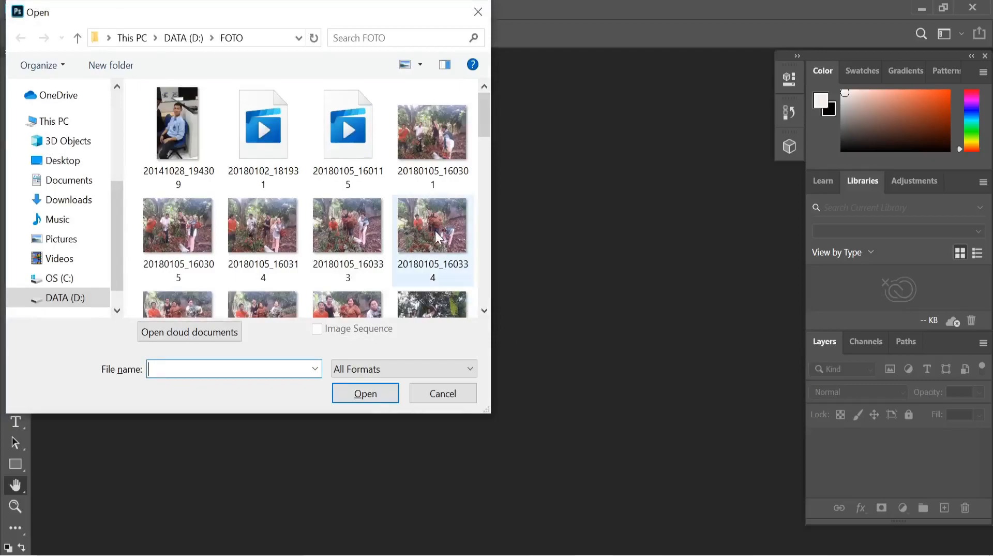
scroll(436, 231, "down", 6)
double_click(355, 249)
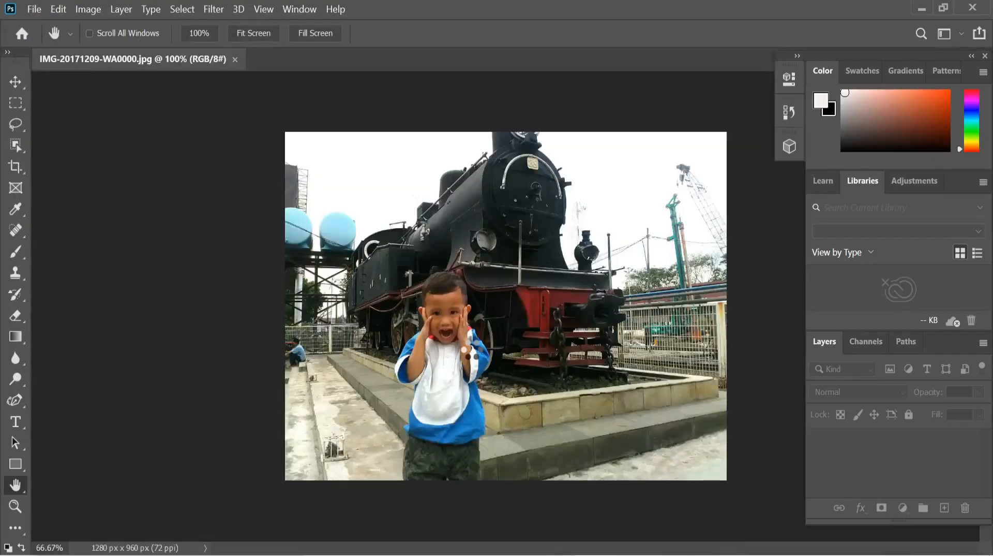
scroll(473, 343, "up", 3)
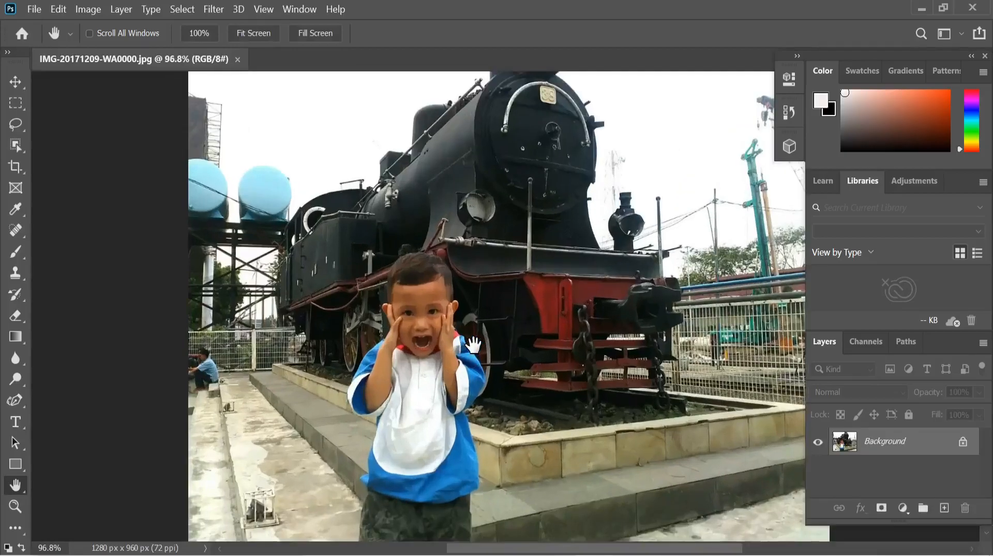
scroll(472, 344, "down", 2)
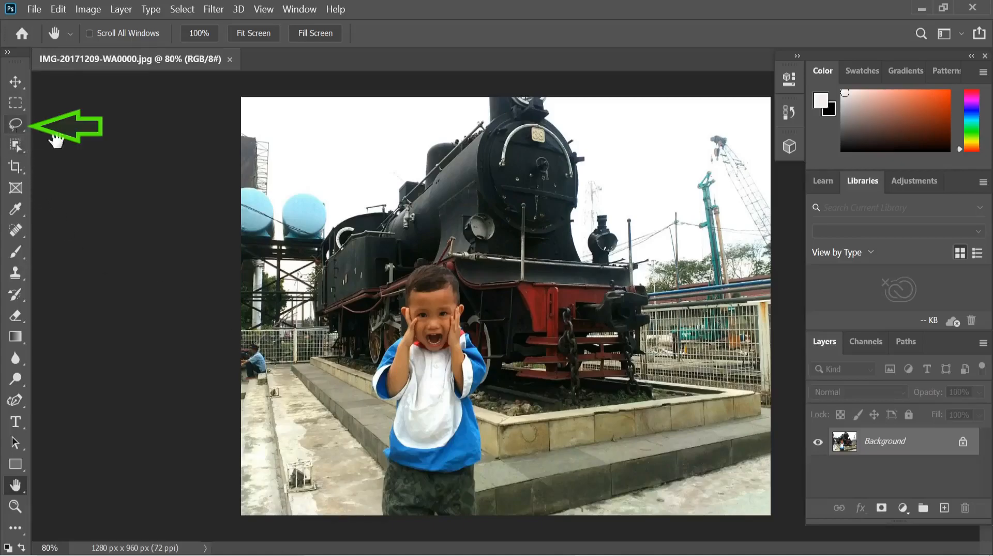
- Outline the person sitting by the fence at the photo's left edge with the Lasso tool
left_click(18, 123)
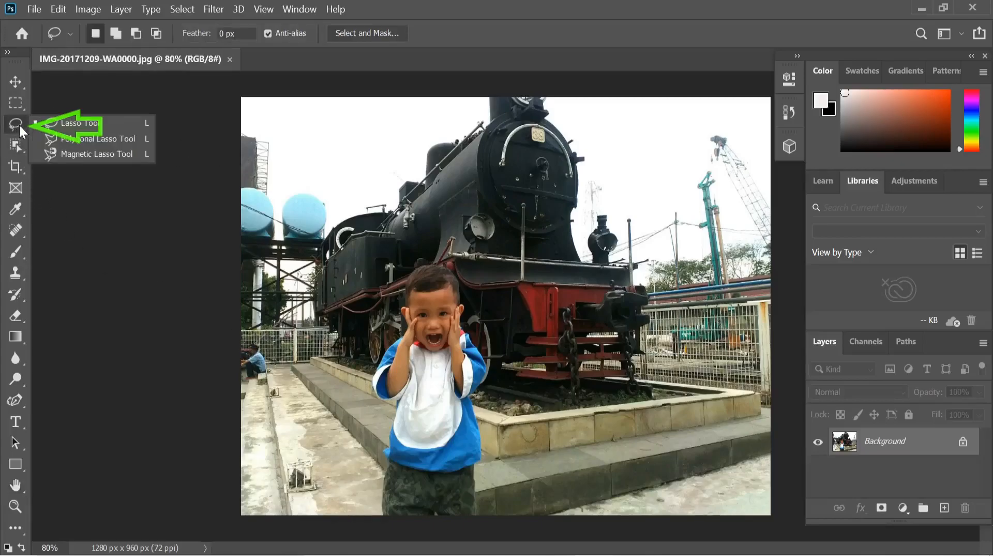
left_click(54, 127)
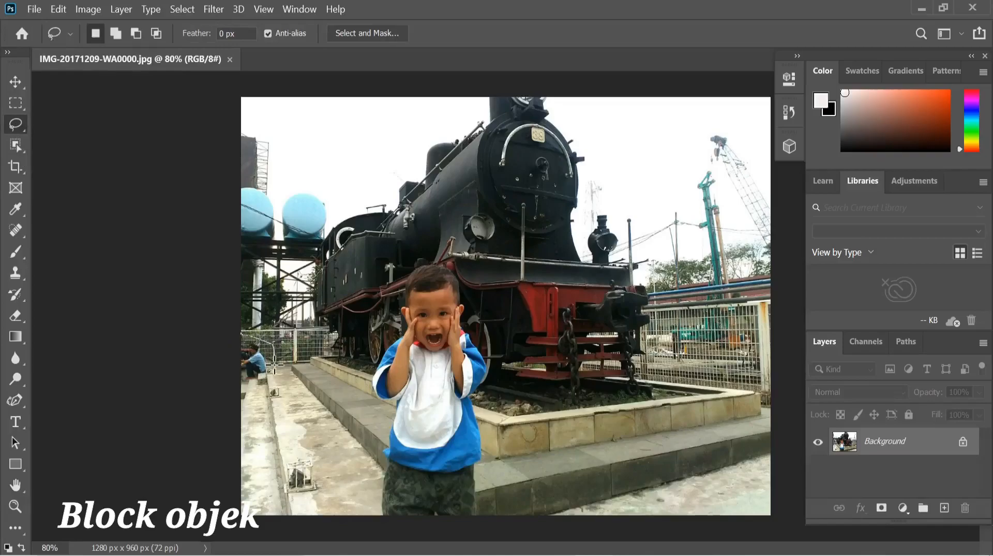
left_click_drag(236, 377, 238, 333)
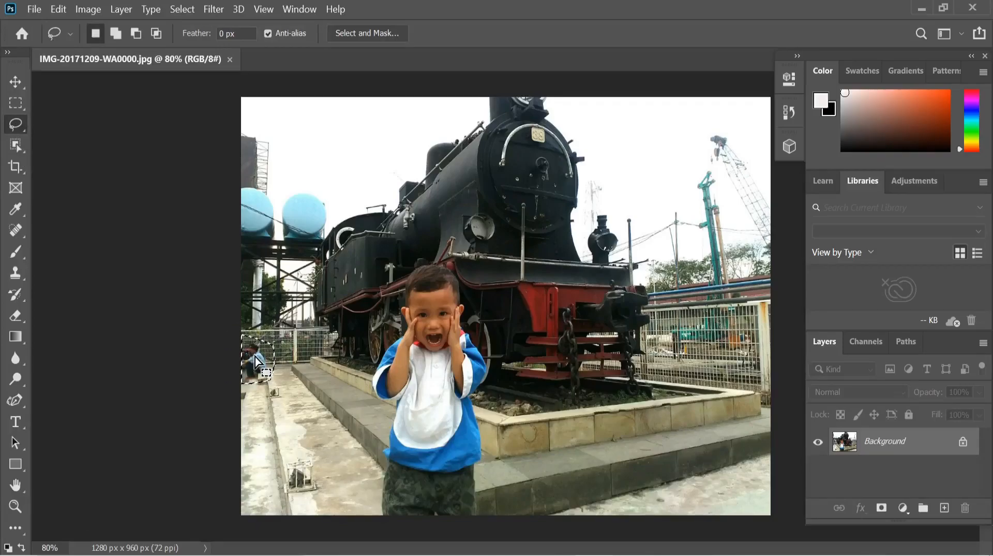
- Unlock the background layer and remove the selected sitting person with Content-Aware Fill, output to a new layer
left_click(963, 443)
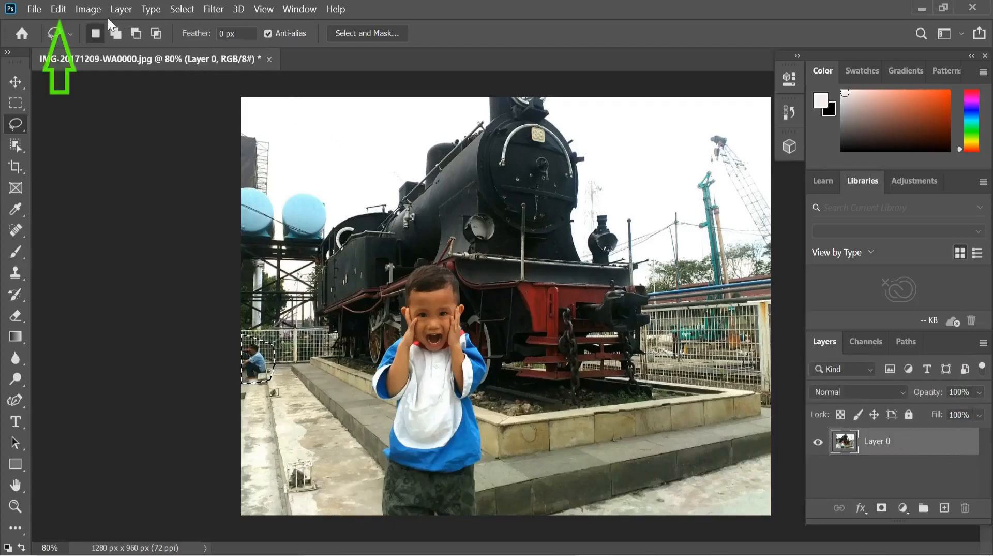
left_click(61, 9)
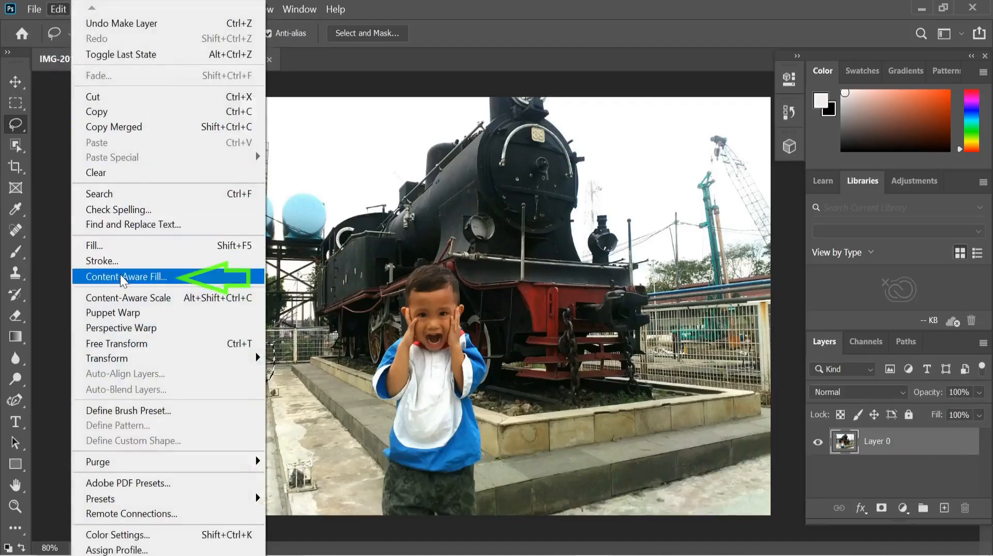
left_click(120, 276)
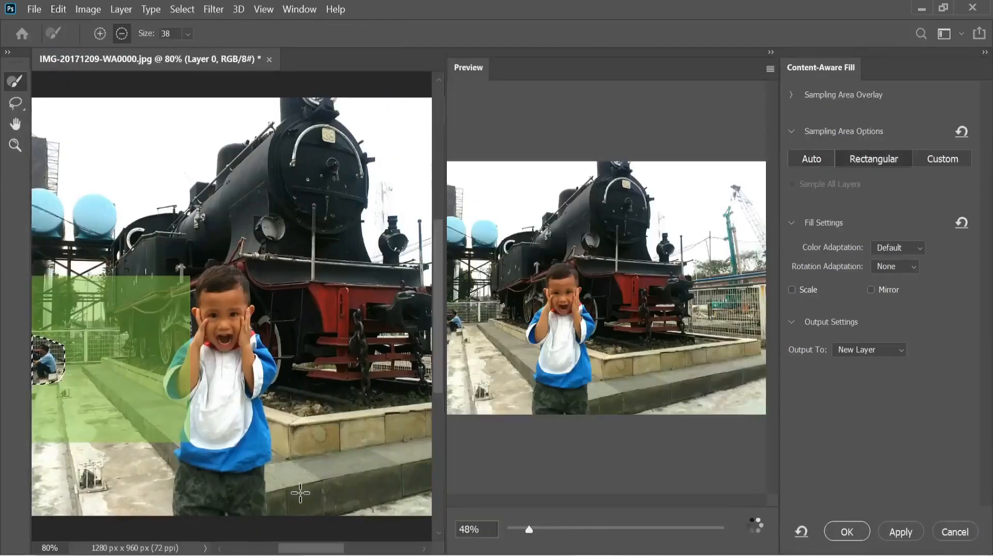
left_click(840, 530)
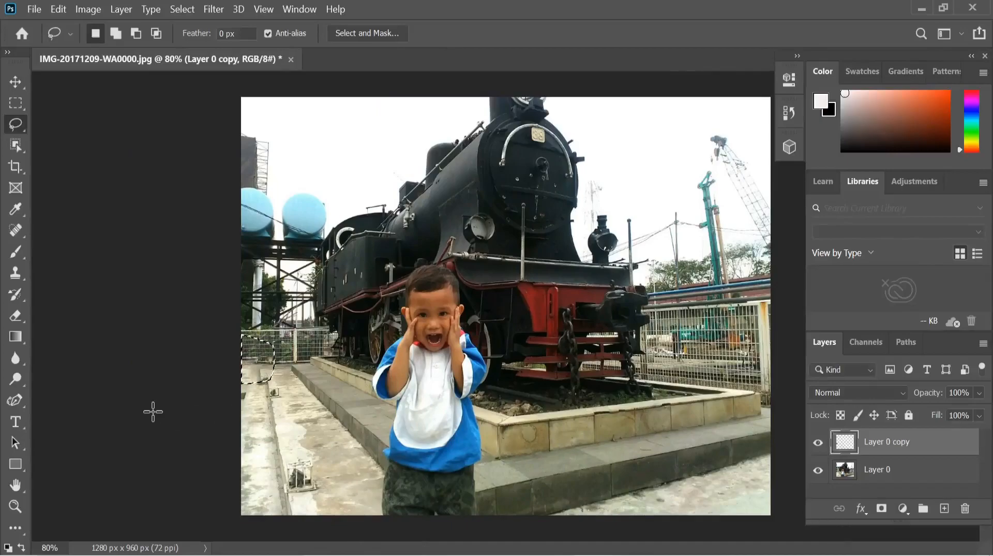
scroll(196, 407, "down", 1)
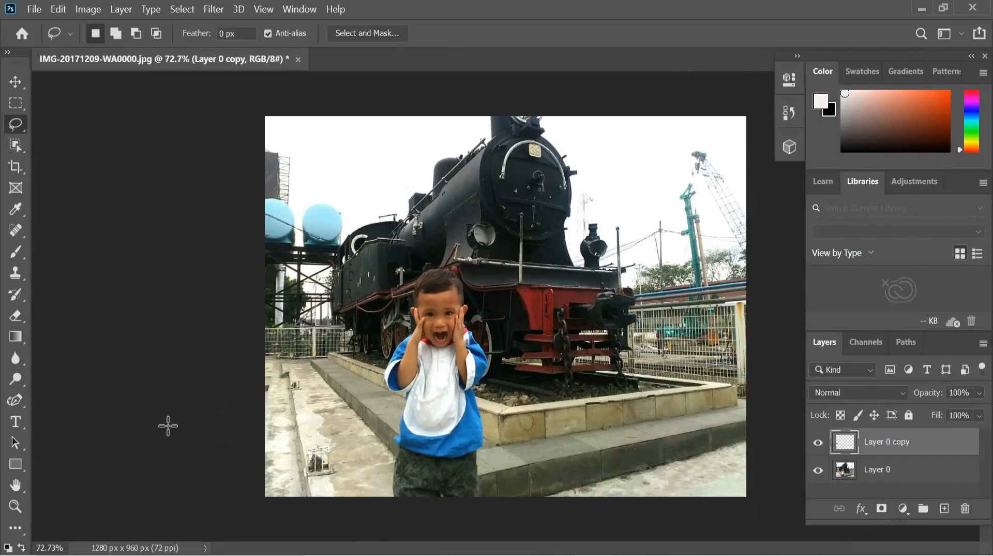
- Duplicate Layer 0 and make the duplicate the active layer
left_click(884, 474)
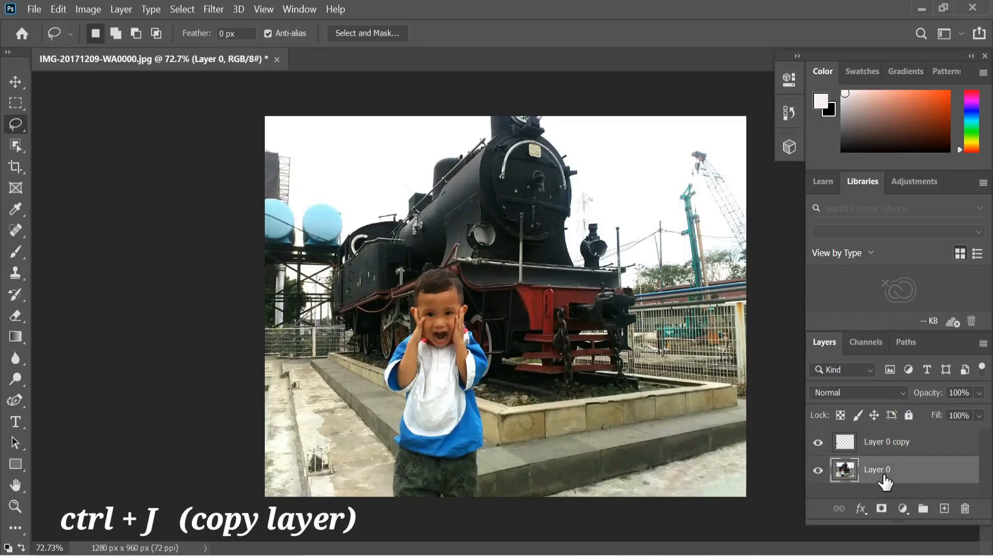
key("ctrl+j")
left_click(880, 480)
left_click(877, 463)
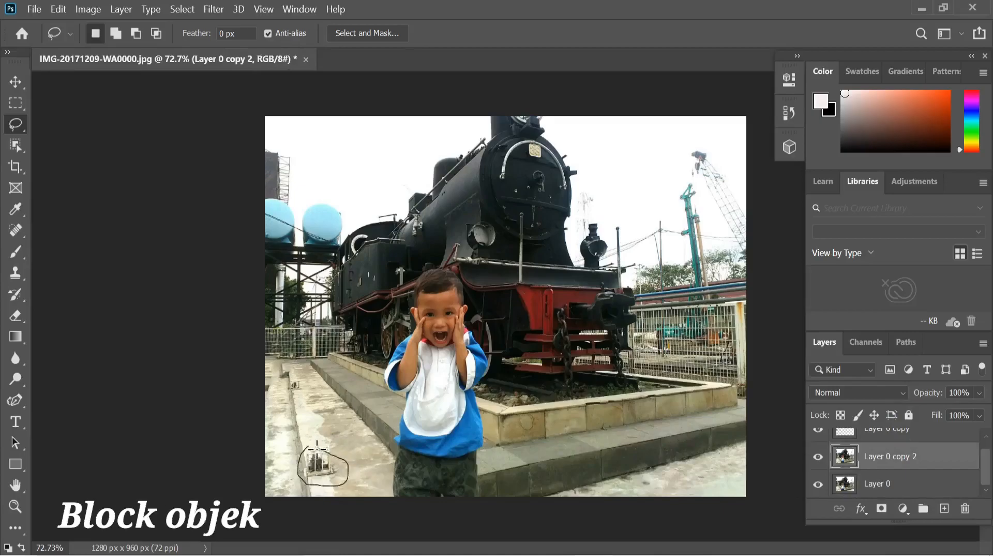
- Lasso the small object on the pavement beside the boy's legs and remove it with Content-Aware Fill, output to a new layer
left_click_drag(305, 446, 306, 448)
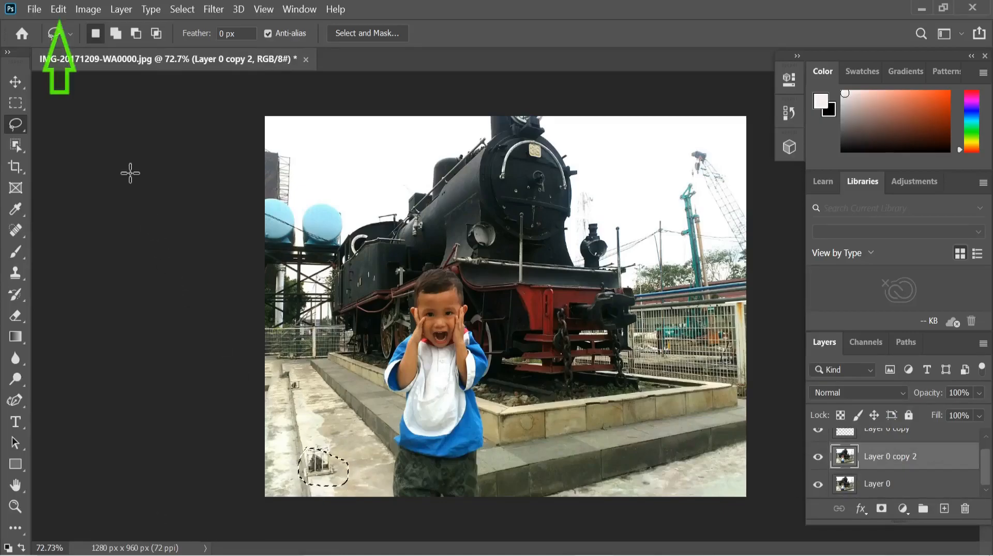
left_click(62, 10)
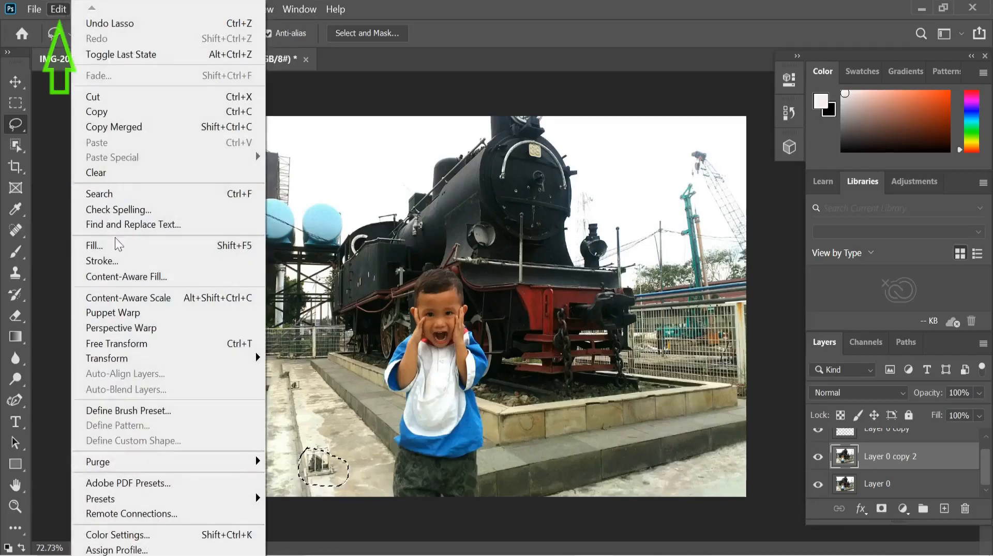
left_click(123, 275)
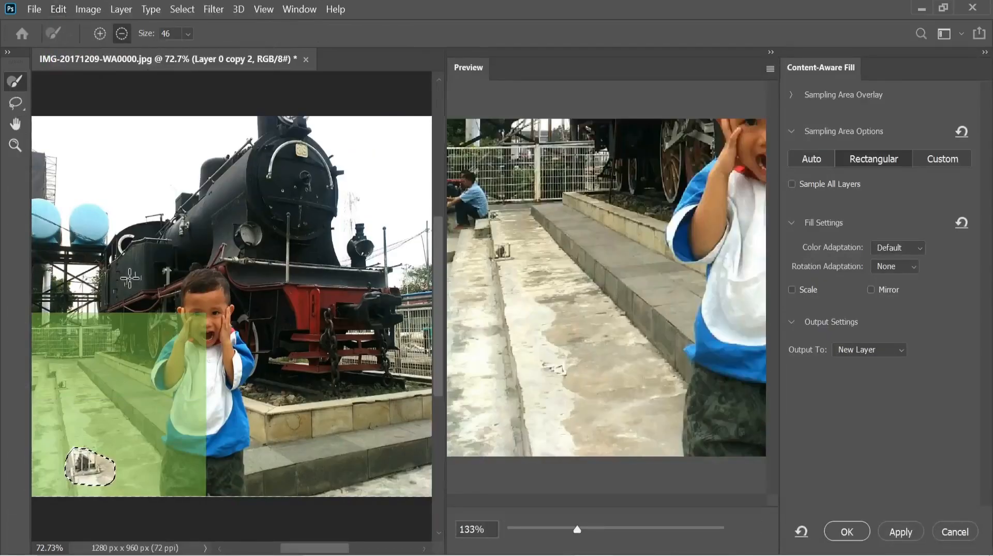
left_click(847, 531)
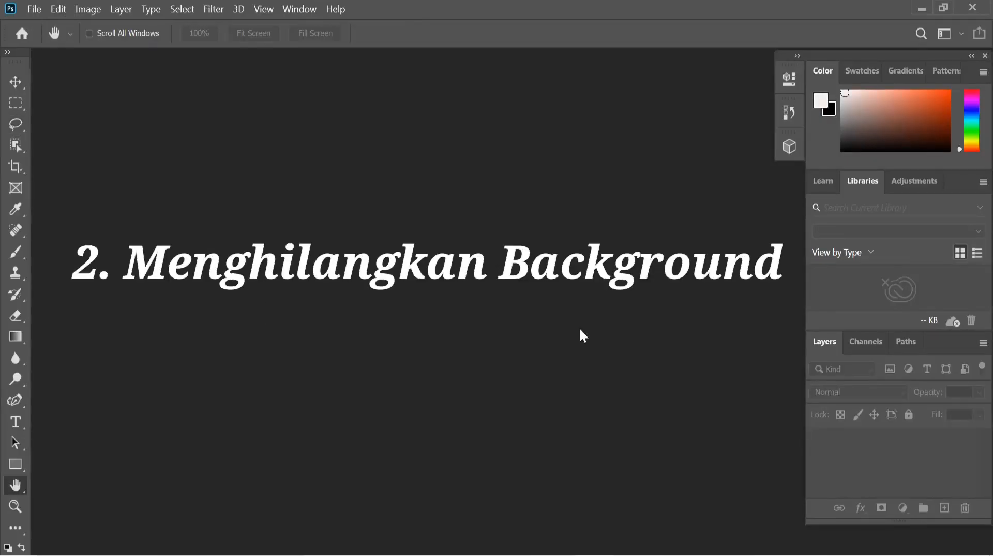
- Open the original IMG-20171209-WA0000 photo again for background removal
key("ctrl+o")
scroll(413, 202, "down", 10)
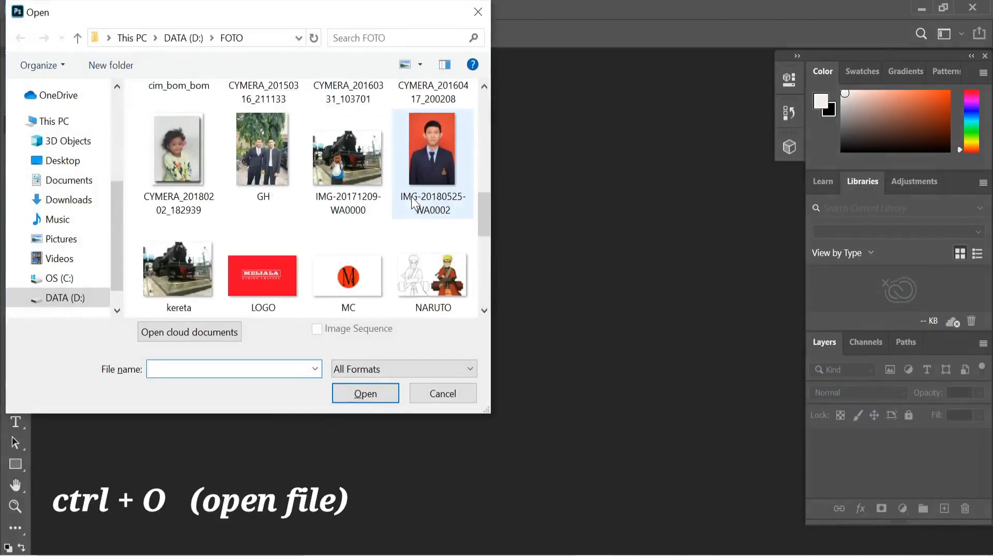
double_click(353, 157)
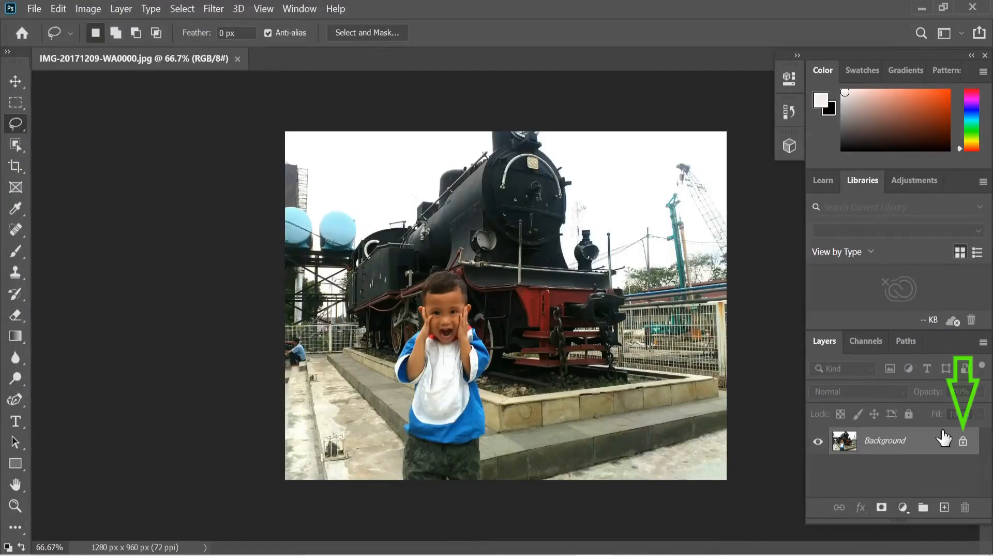
- Unlock the background layer and apply the Remove Background quick action to isolate the boy
left_click(963, 440)
left_click(790, 77)
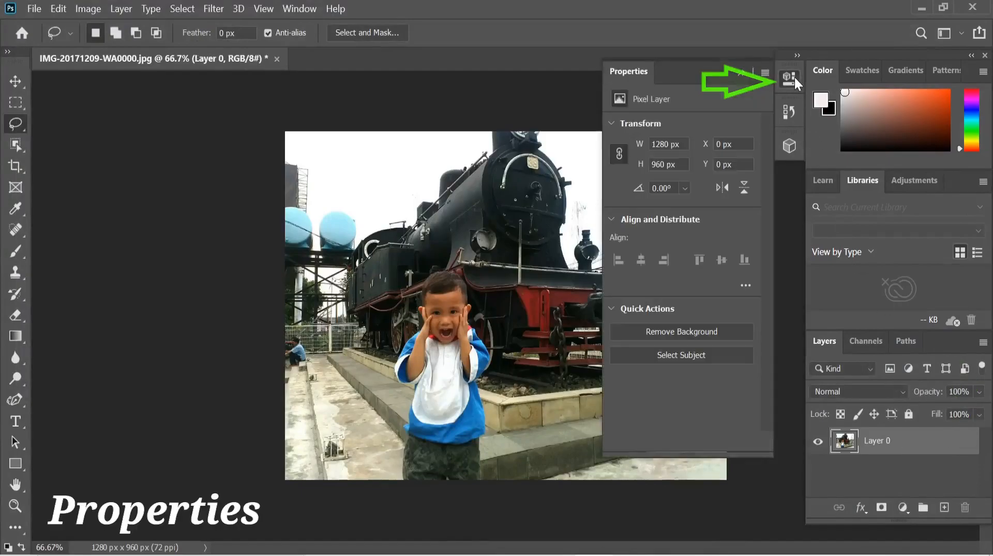
left_click(679, 331)
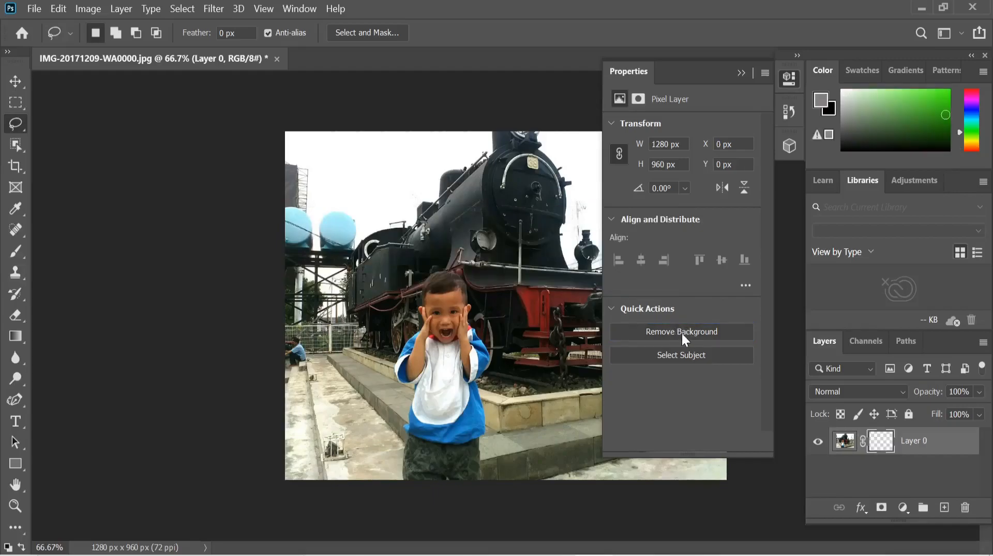
left_click(742, 72)
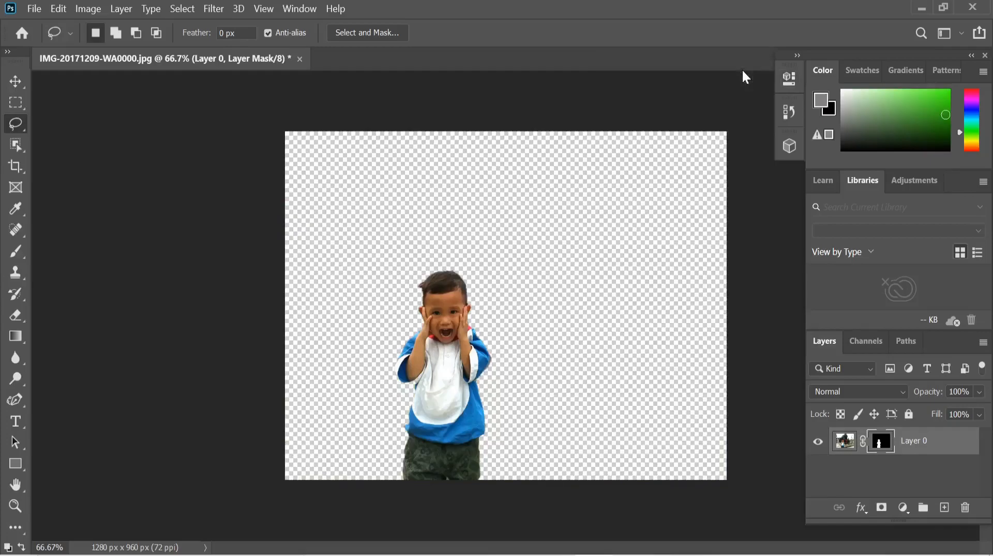
scroll(463, 260, "up", 3)
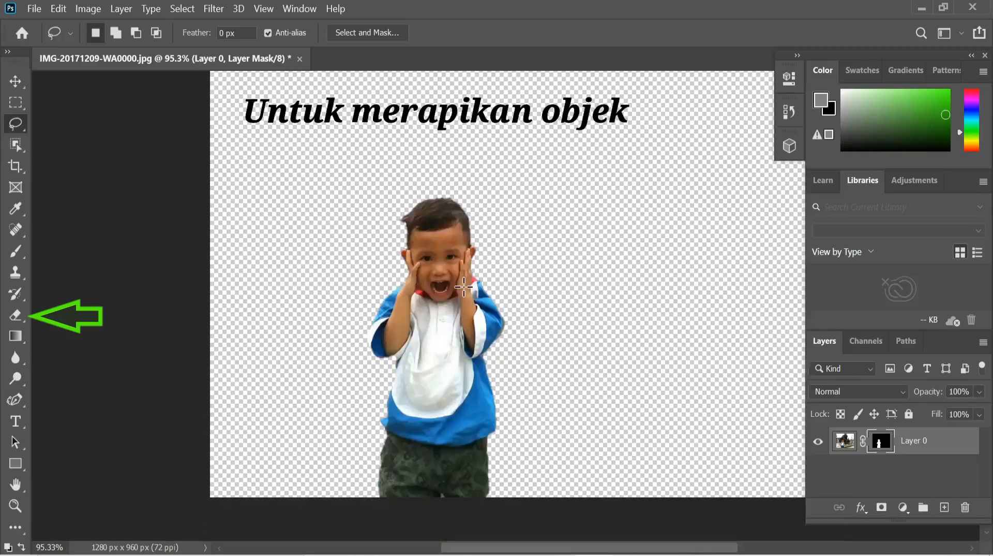
- Erase the stray tuft sticking out beside the boy's hair with the Eraser tool on the layer mask
scroll(464, 287, "up", 5)
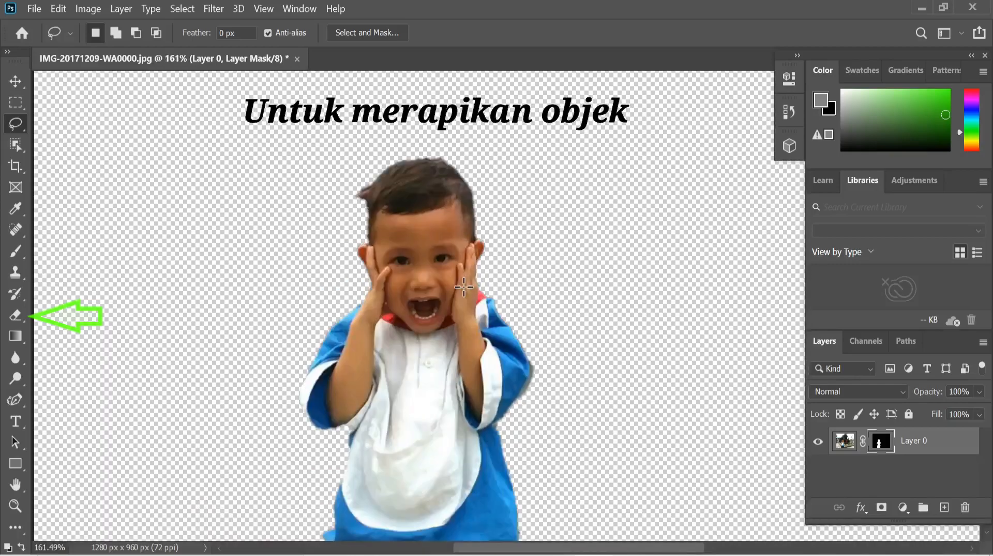
left_click(19, 323)
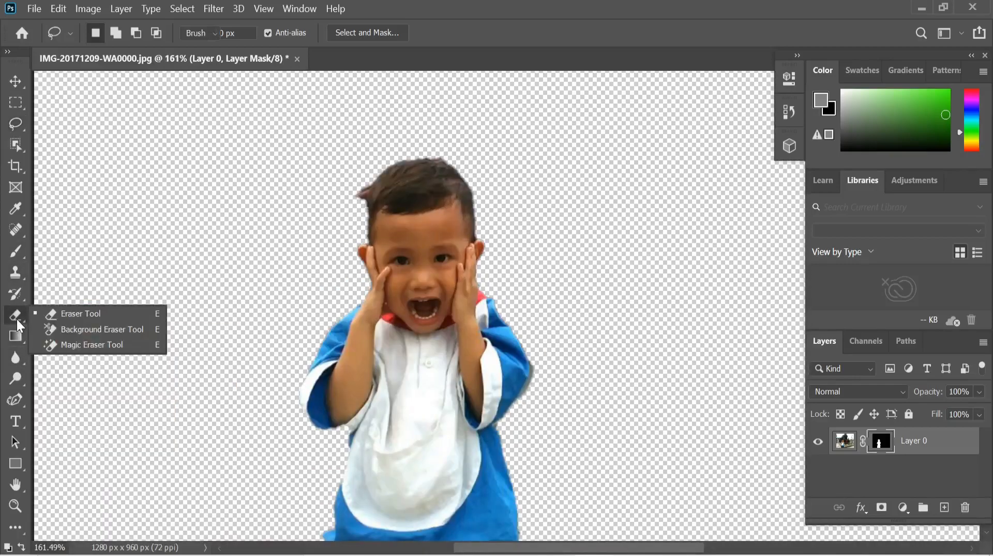
left_click(79, 314)
scroll(406, 202, "up", 3)
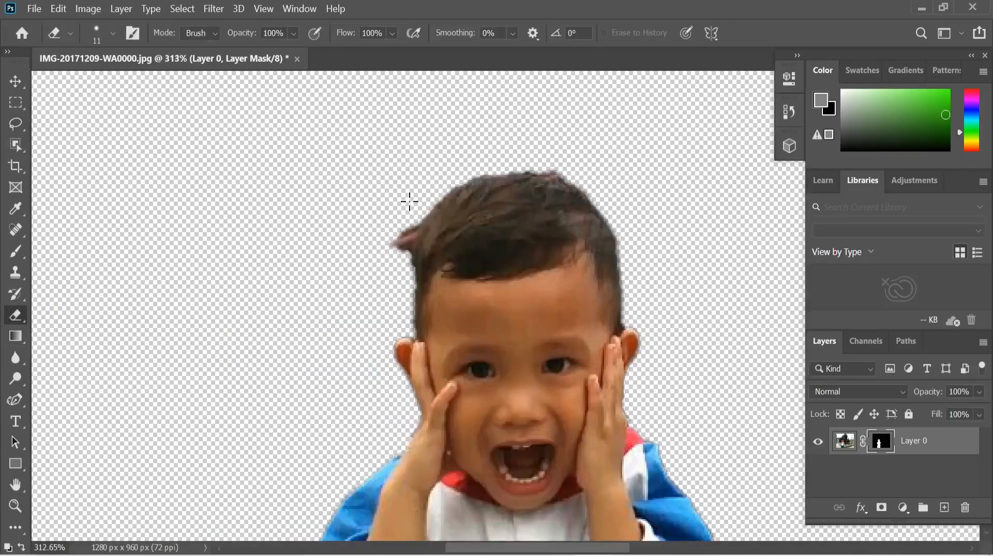
left_click_drag(410, 241, 403, 273)
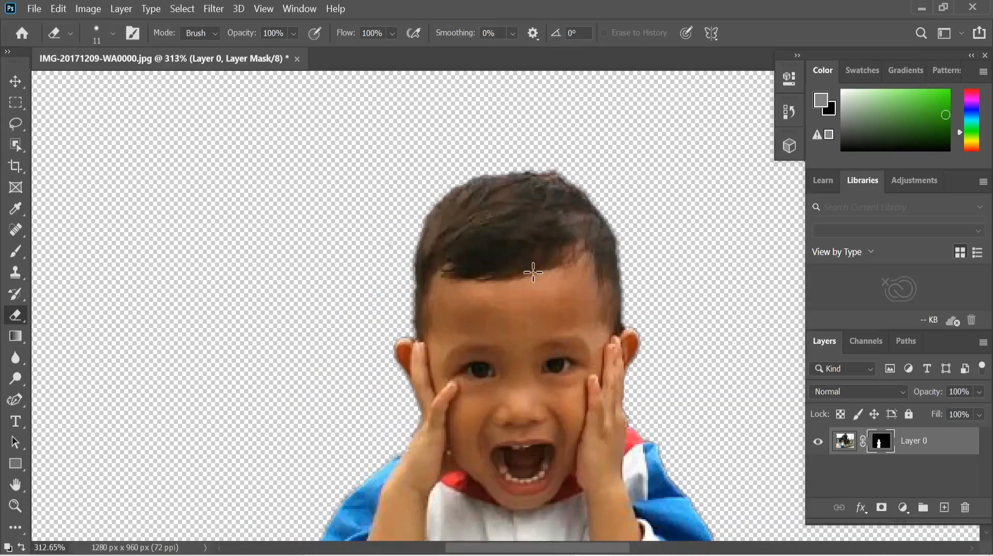
- Erase the grey fringe along the outer edge of the boy's sleeve and the shirt side below it
scroll(533, 272, "down", 3)
scroll(555, 294, "down", 3)
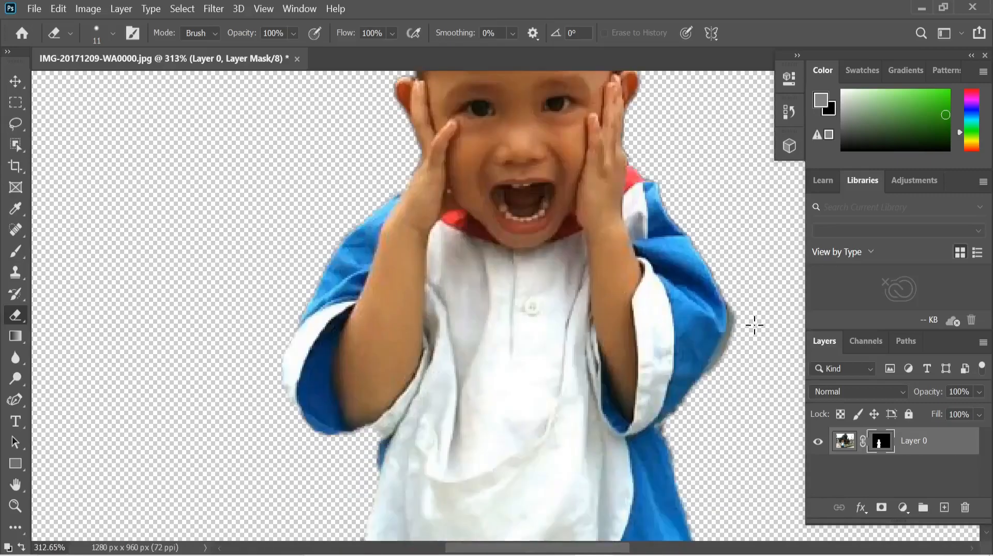
scroll(755, 325, "up", 2)
mouse_move(713, 310)
left_mouse_down()
mouse_move(713, 390)
mouse_move(665, 474)
left_mouse_up()
scroll(665, 475, "down", 3)
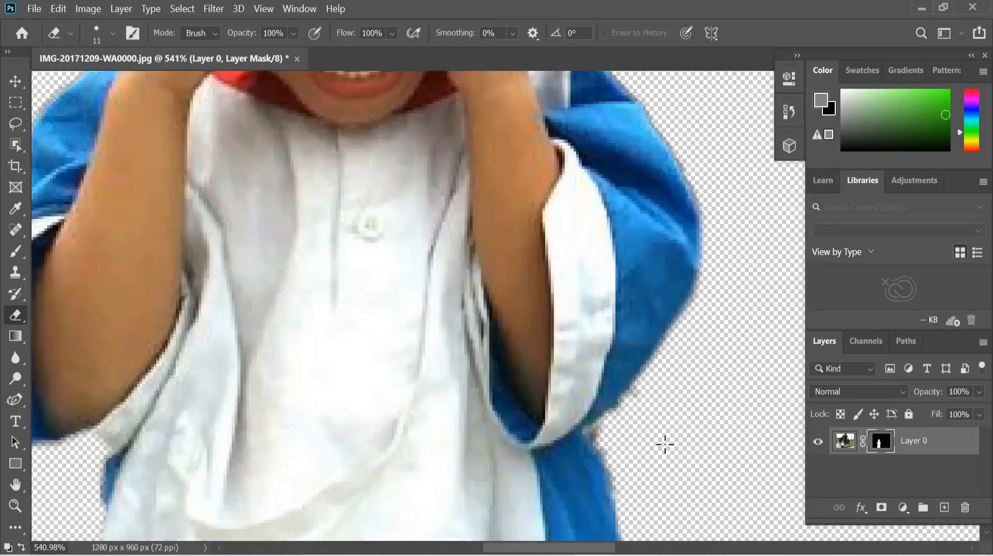
left_click_drag(610, 419, 643, 473)
- Examine the edges of the whole cut-out boy, from hair to trousers, for leftover background
scroll(641, 468, "down", 5)
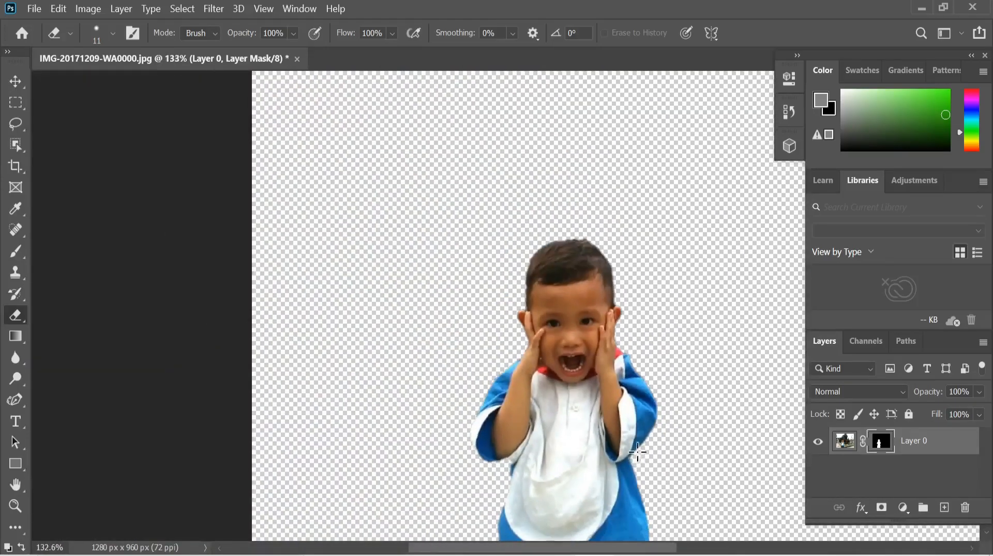
scroll(638, 450, "down", 4)
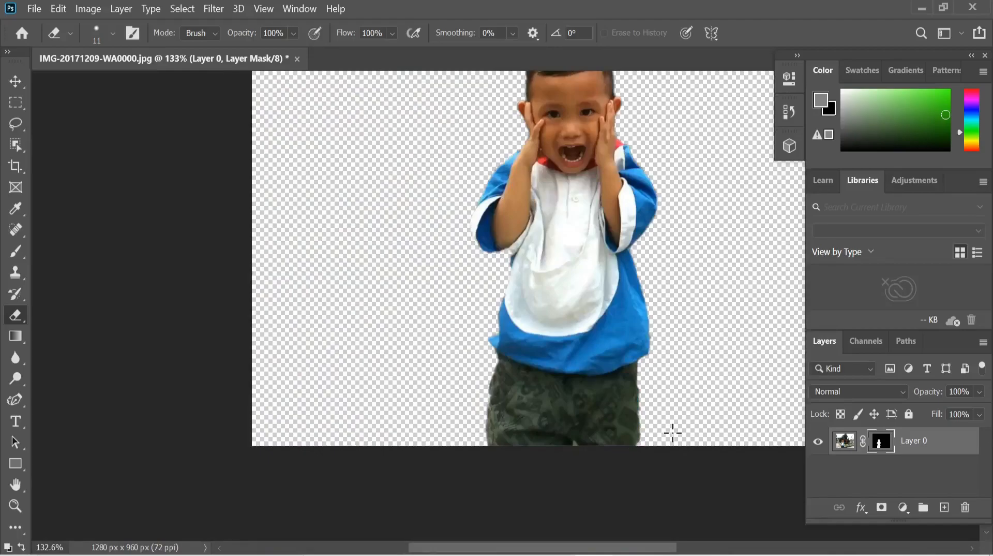
scroll(652, 355, "up", 2)
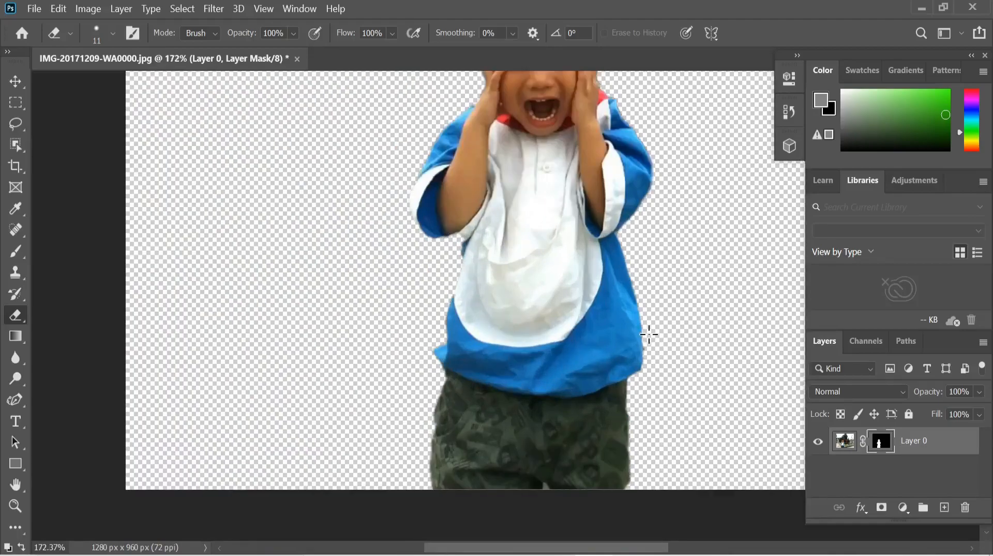
scroll(658, 325, "down", 3)
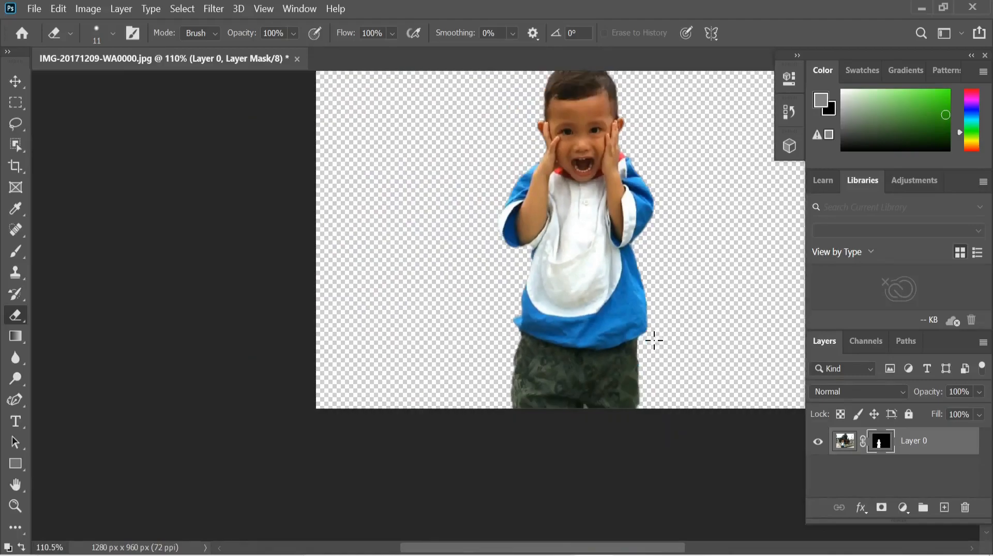
left_click(15, 485)
scroll(46, 474, "up", 1)
scroll(45, 473, "right", 5)
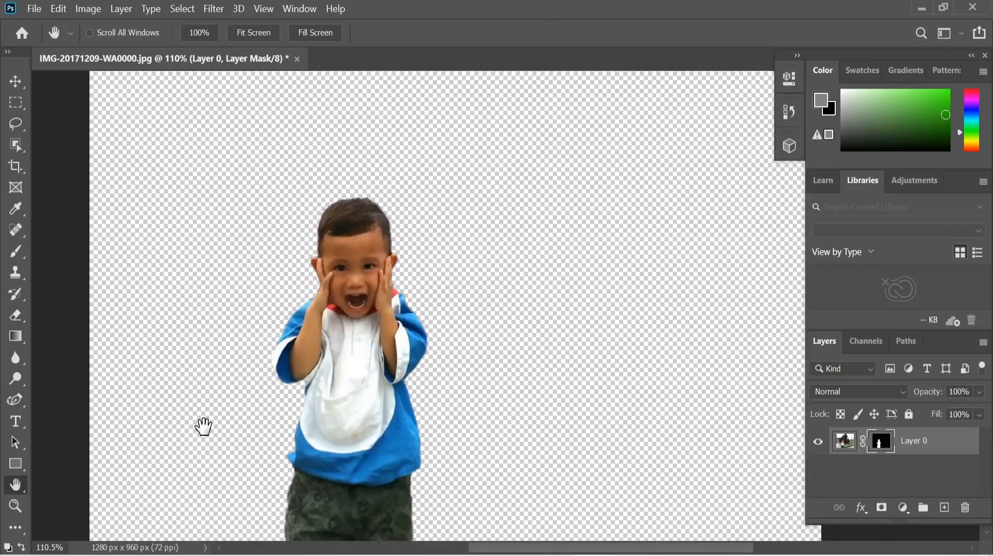
scroll(202, 426, "down", 1)
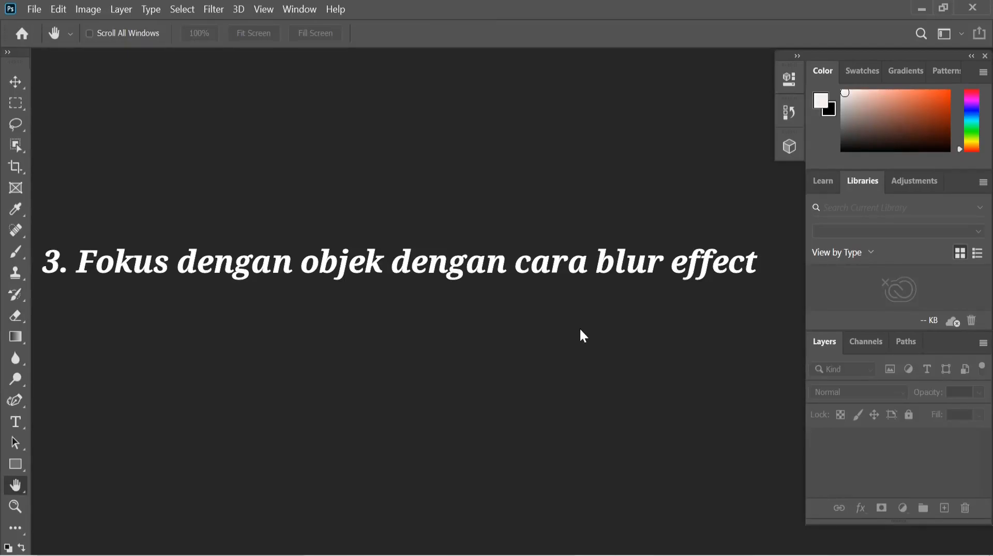
- Open the original IMG-20171209-WA0000 photo again and unlock its background layer
key("ctrl+o")
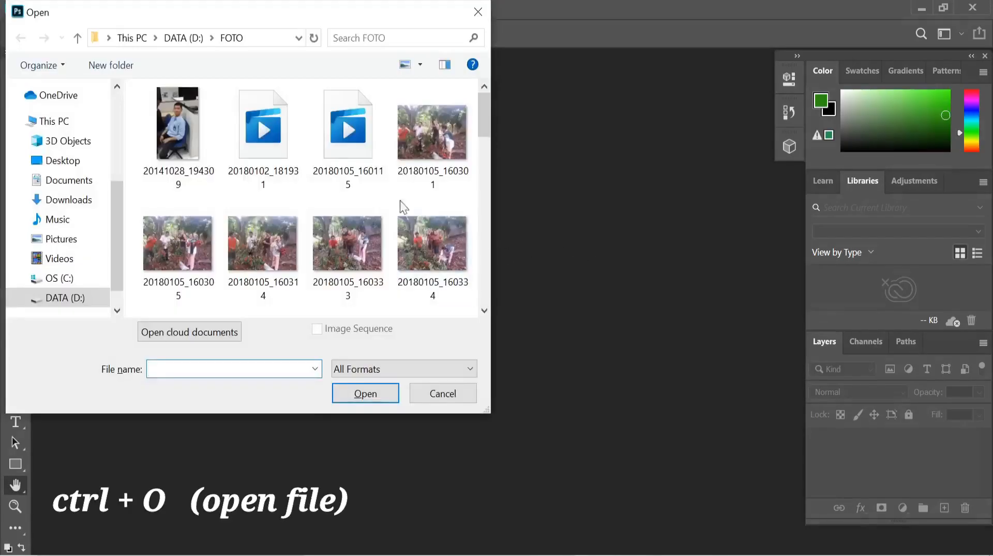
scroll(399, 206, "down", 3)
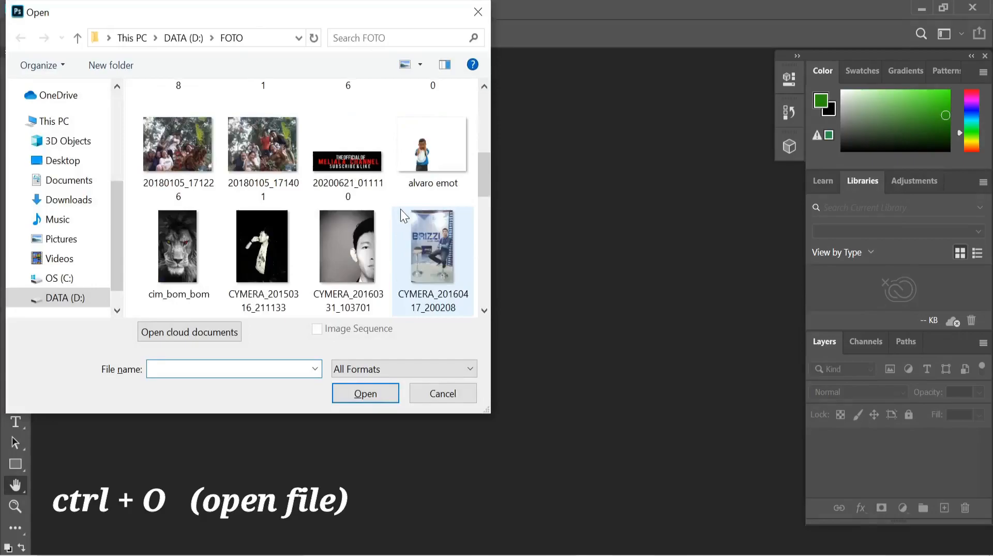
scroll(401, 209, "down", 2)
double_click(358, 250)
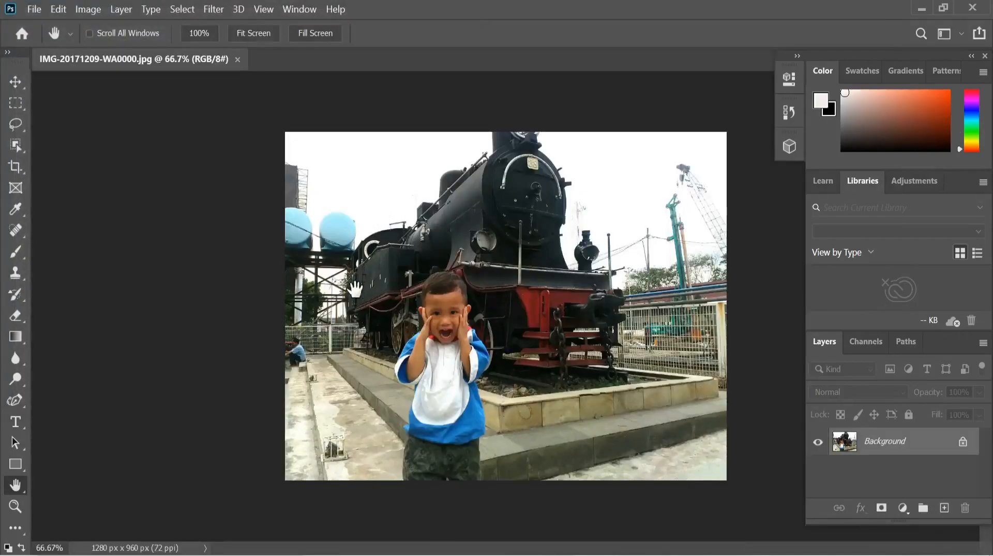
left_click(963, 443)
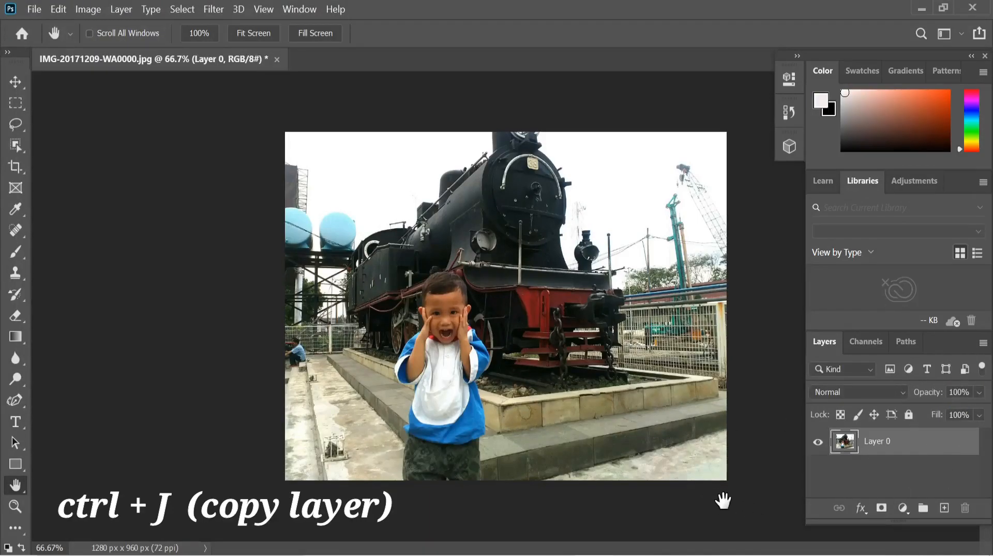
- Duplicate Layer 0 and select the boy on the copy with the Select Subject quick action
key("ctrl+j")
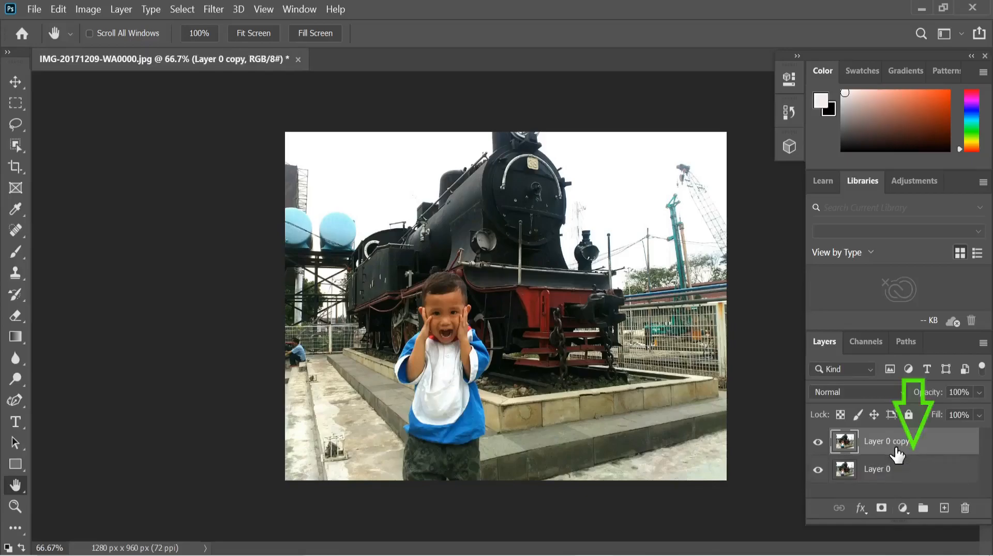
left_click(789, 78)
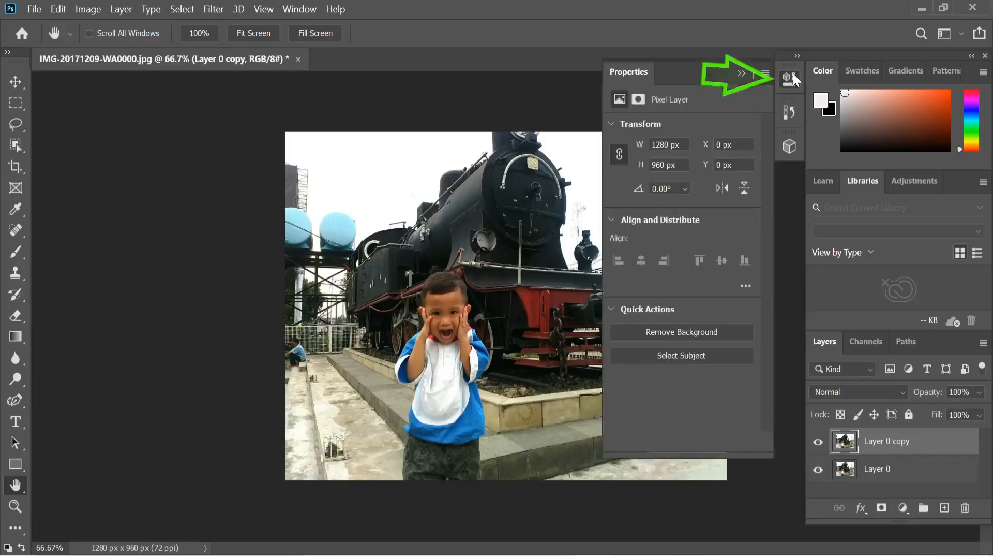
left_click(701, 359)
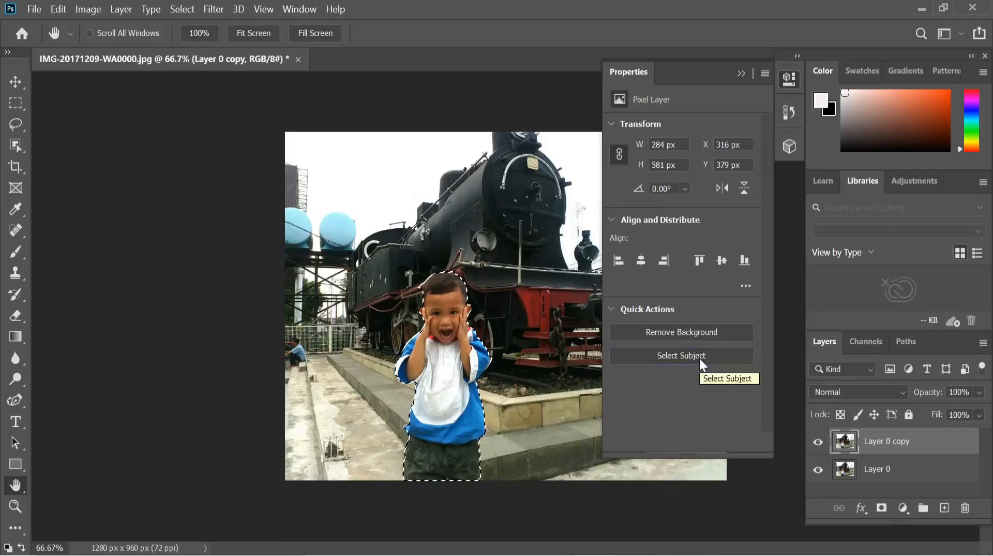
left_click(742, 74)
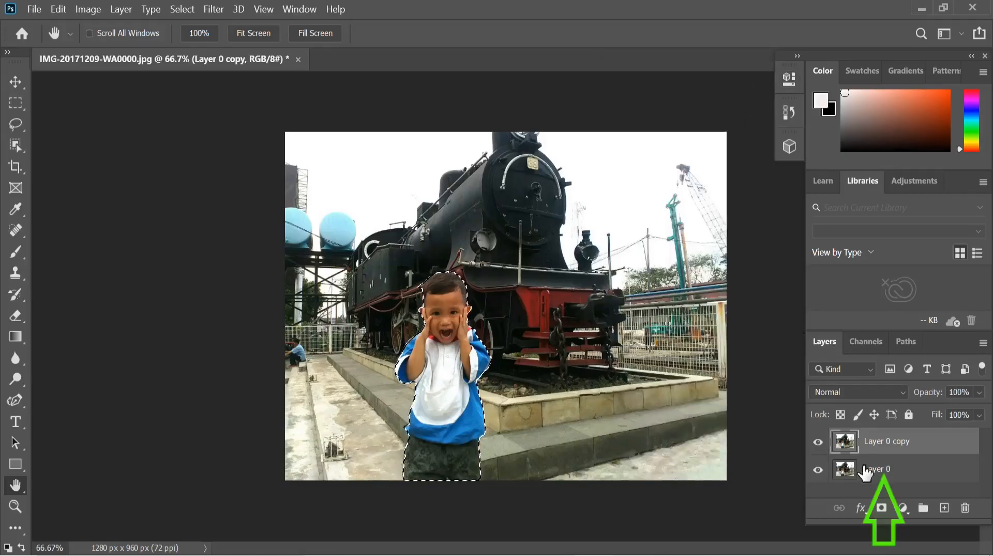
- Hide Layer 0 copy and remove the selected boy from Layer 0 with Content-Aware Fill, output to a new layer
left_click(833, 468)
left_click(818, 441)
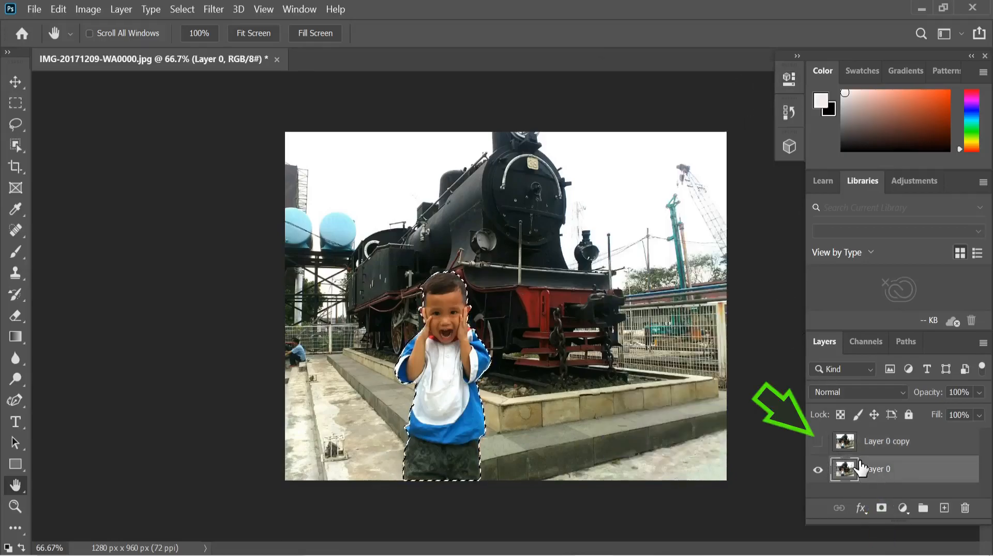
left_click(58, 10)
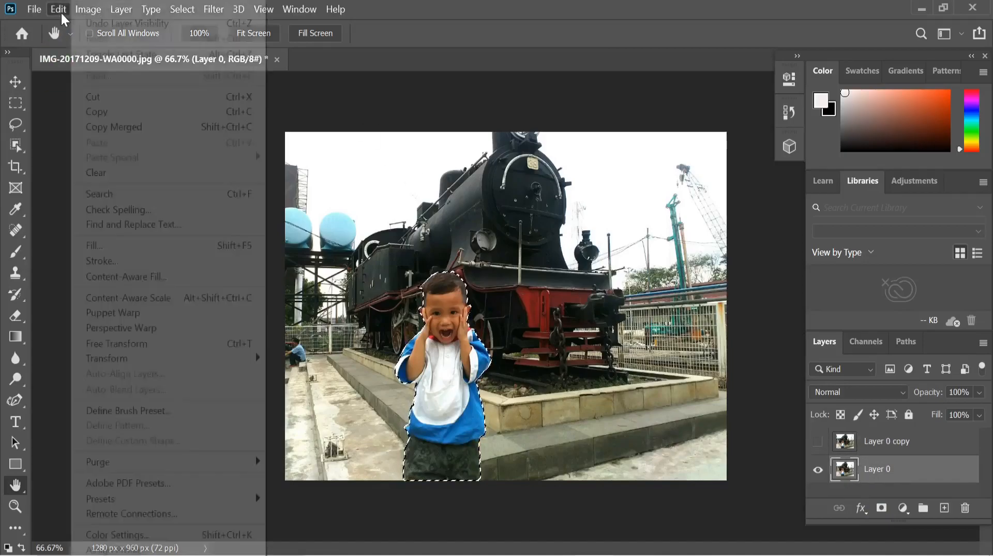
left_click(141, 279)
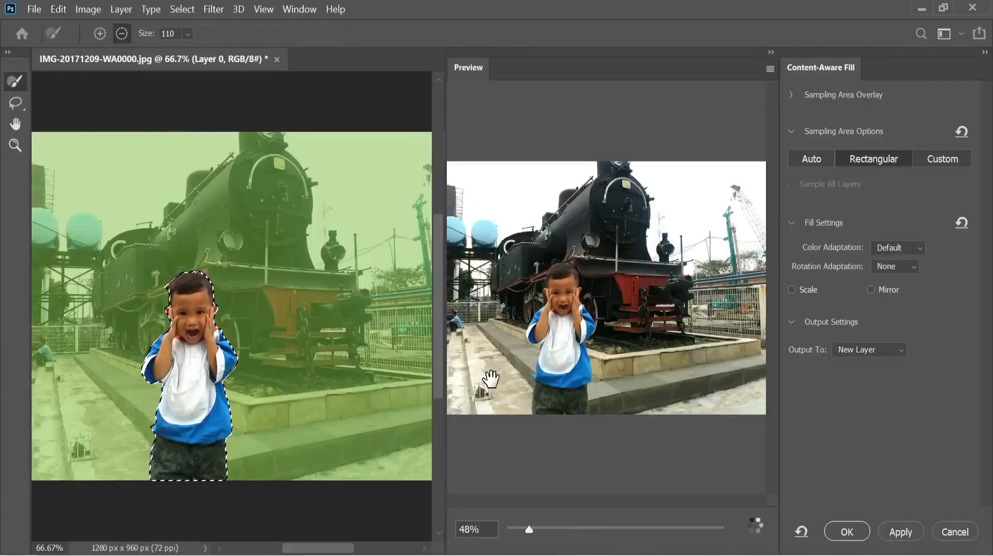
left_click(843, 533)
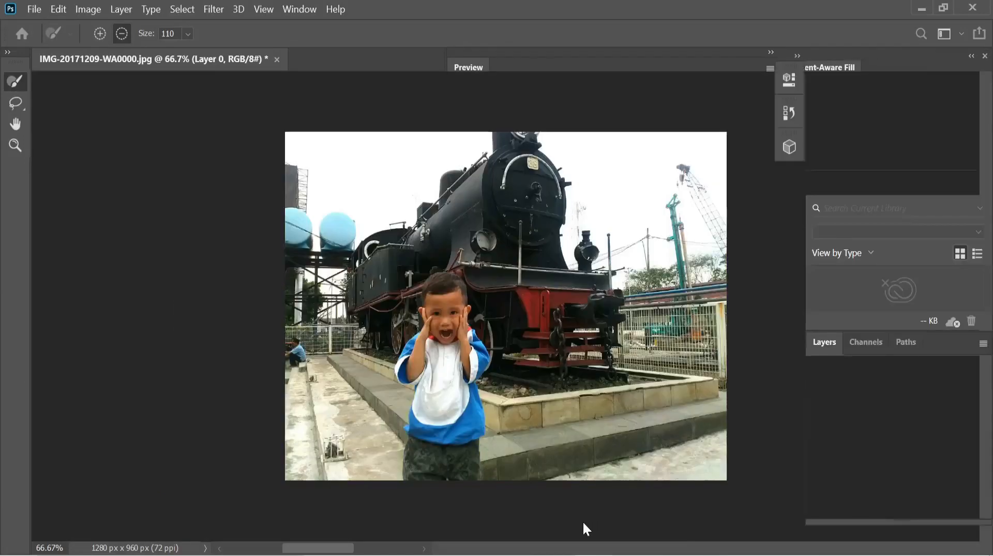
- Combine Layer 0 and its Content-Aware Fill layer into a single smart object
scroll(952, 468, "down", 1)
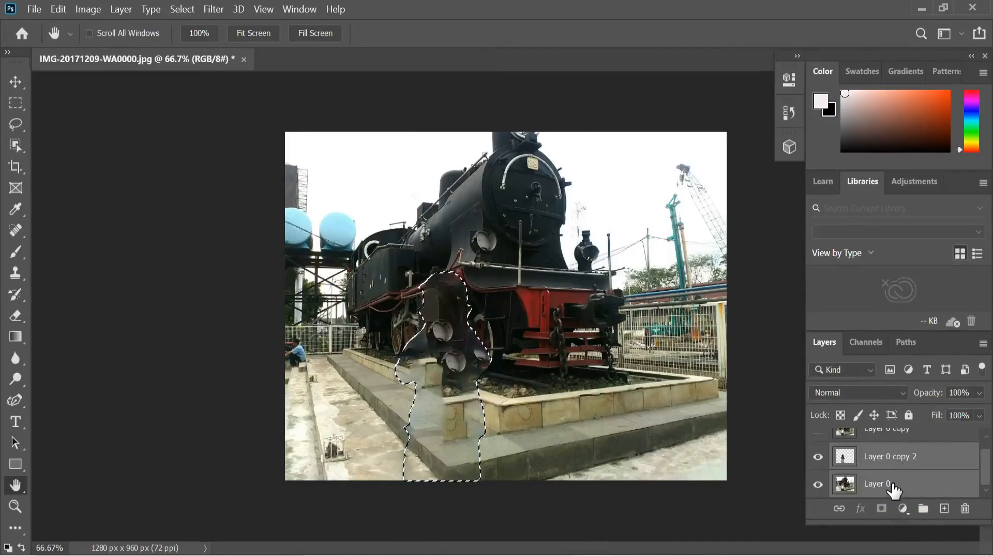
right_click(892, 458)
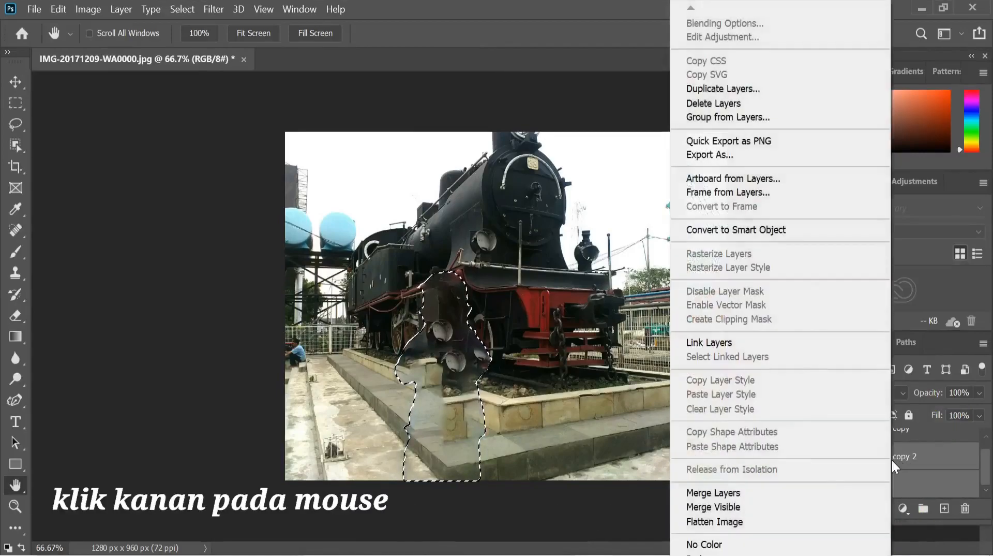
left_click(784, 230)
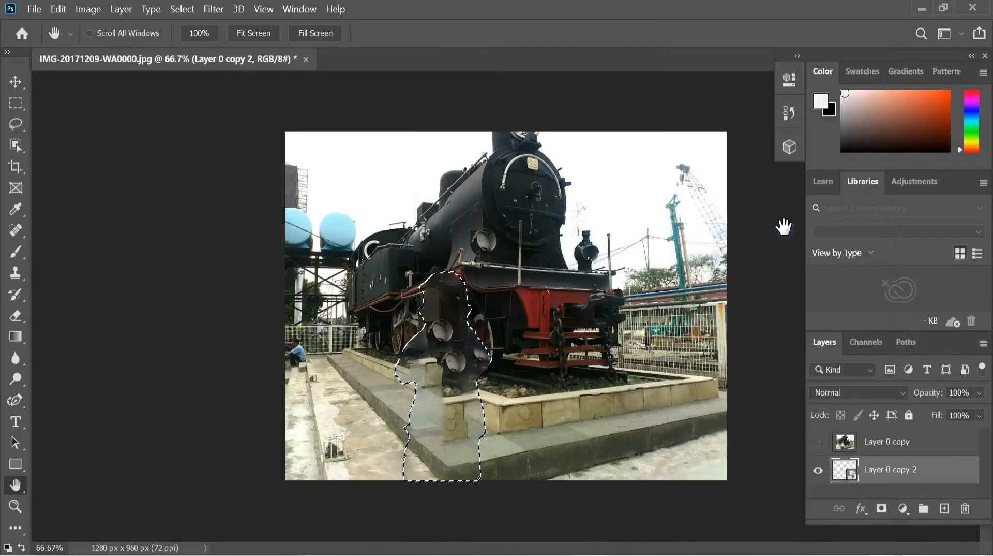
- Show Layer 0 copy again and mask it to the boy using the active selection
left_click(859, 441)
left_click(818, 443)
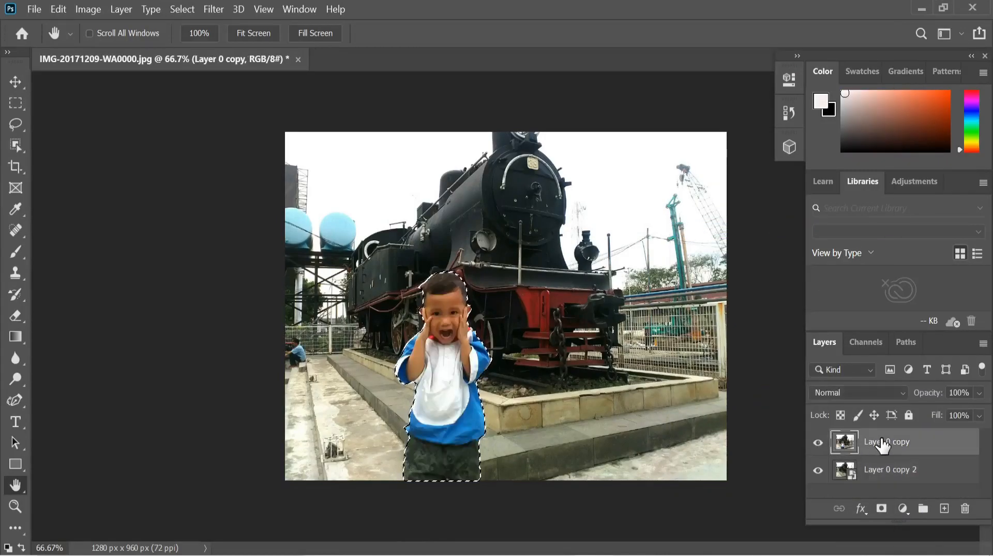
left_click(883, 509)
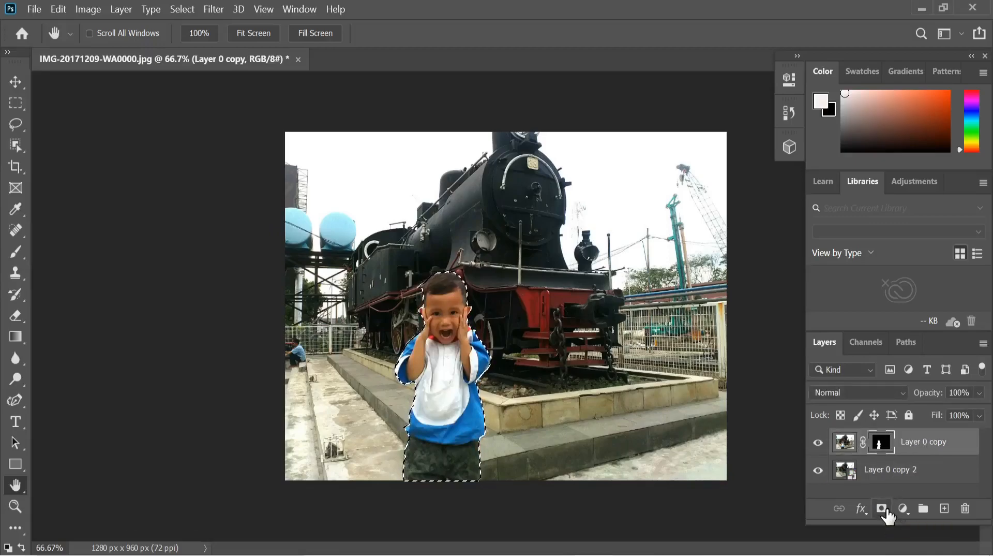
- Start a Tilt-Shift blur on the background smart object and set its focus to 25%
left_click(874, 471)
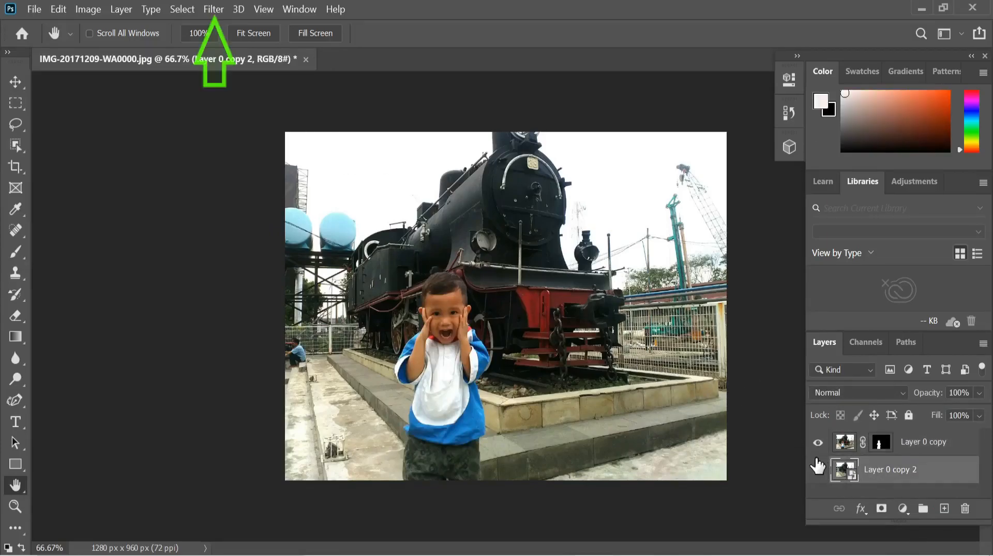
left_click(212, 10)
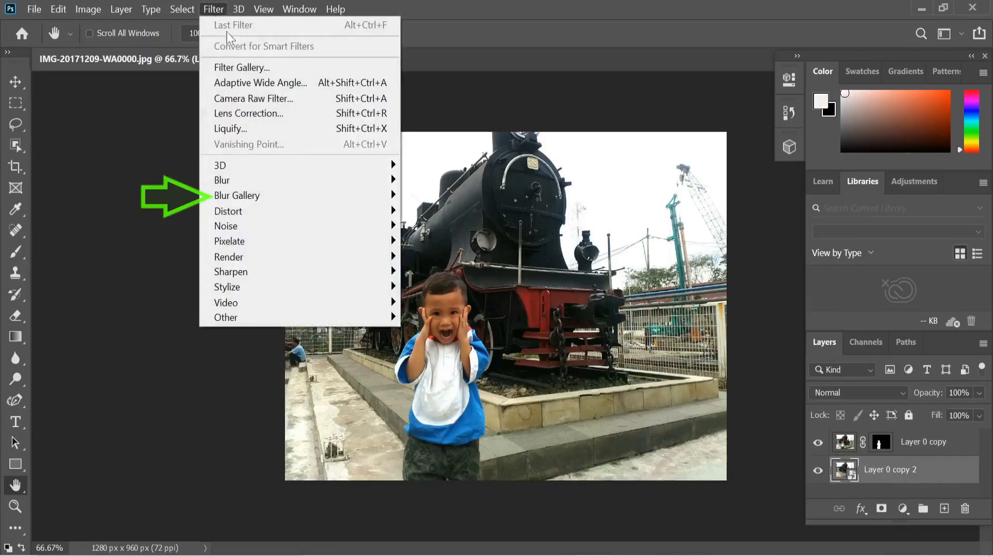
mouse_move(315, 200)
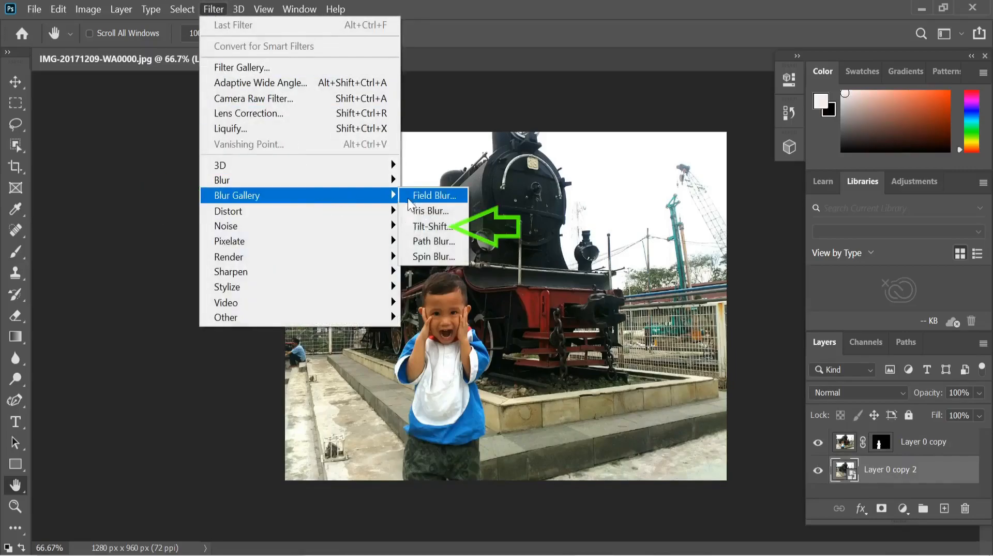
left_click(414, 224)
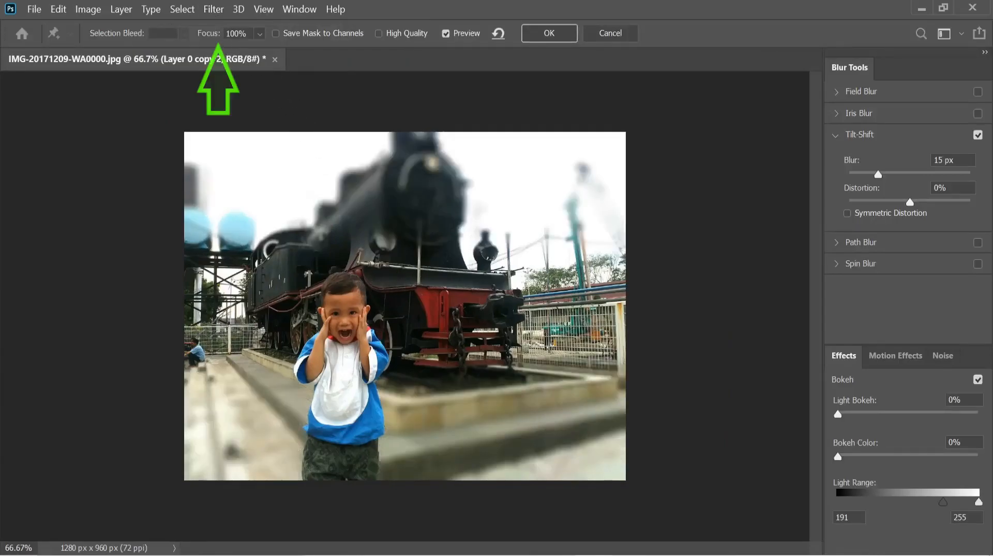
left_click(258, 33)
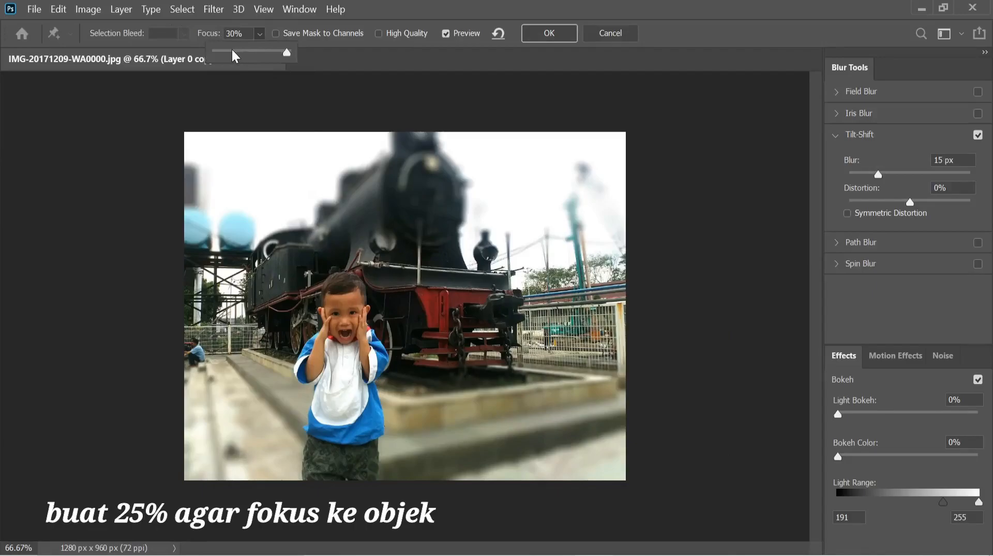
left_click(232, 50)
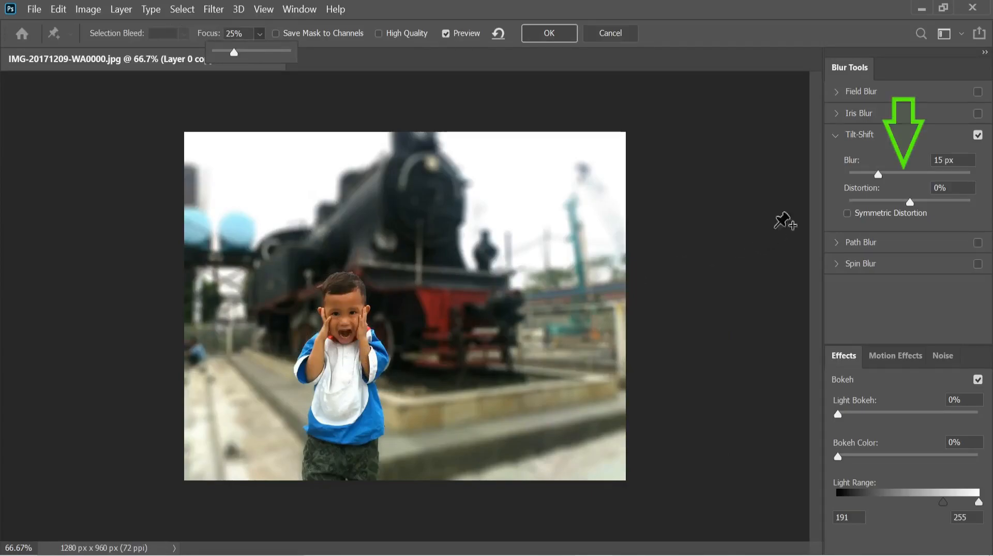
- Set the Tilt-Shift blur to 30 px with -22% distortion and apply it to the background
mouse_move(879, 176)
left_mouse_down()
mouse_move(914, 176)
mouse_move(896, 202)
mouse_move(856, 202)
mouse_move(943, 209)
mouse_move(896, 207)
mouse_move(904, 200)
mouse_move(894, 173)
left_mouse_up()
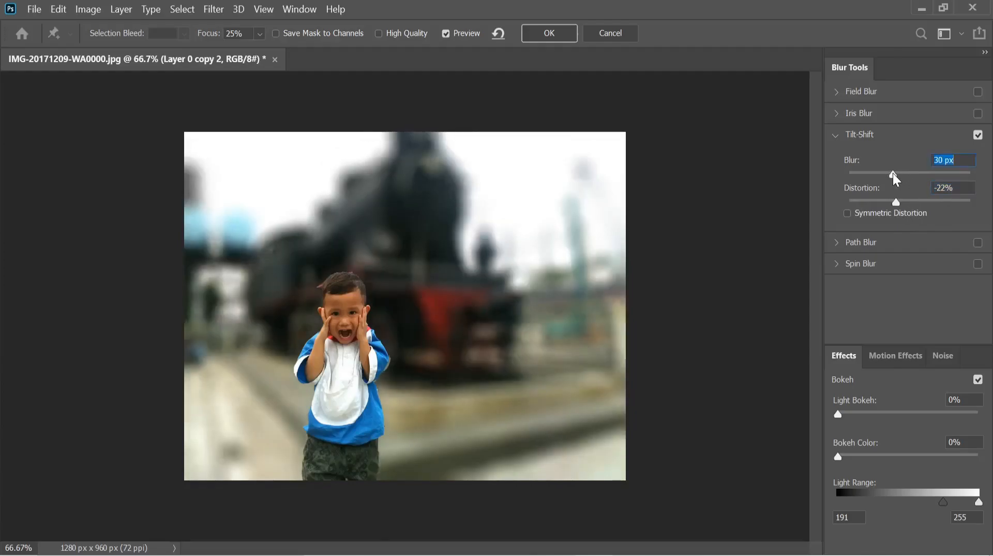
left_click(535, 34)
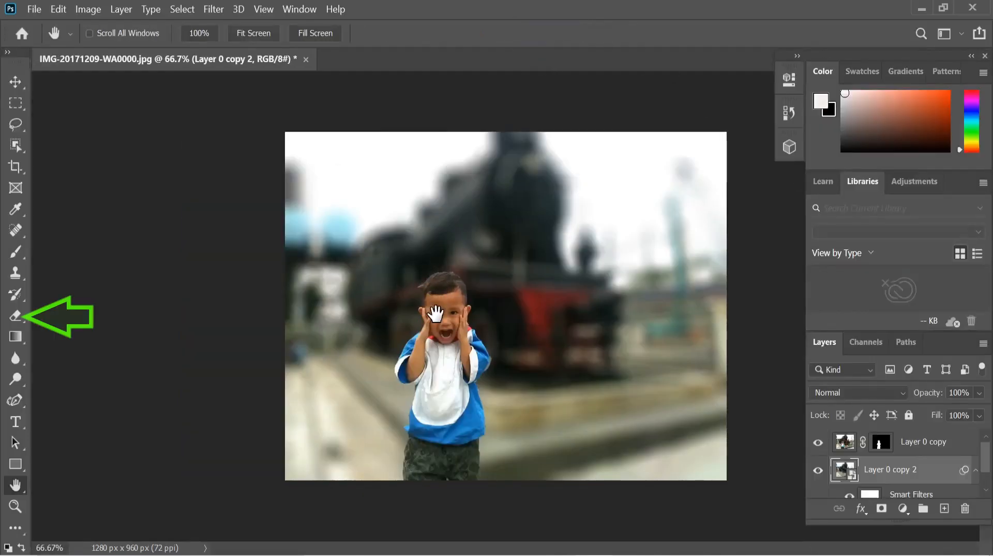
- Erase the stray pixels beside the boy's hair on Layer 0 copy with the Eraser tool
scroll(437, 305, "up", 5)
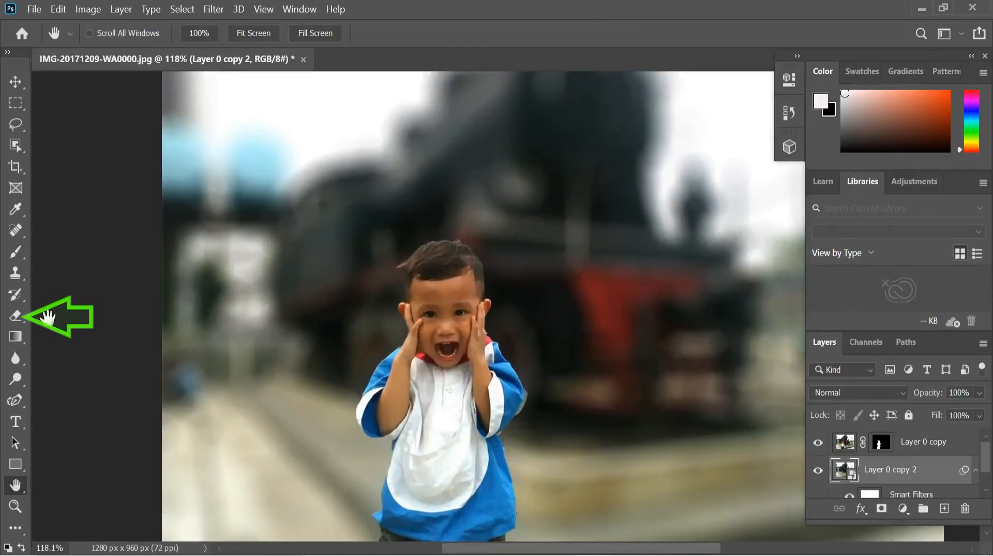
left_click(12, 317)
left_click(45, 320)
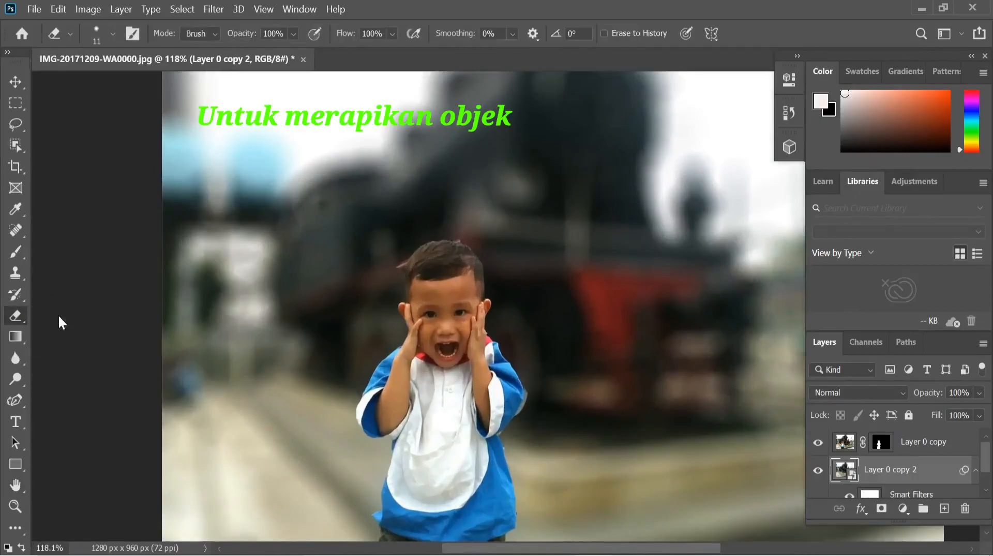
scroll(372, 277, "up", 5)
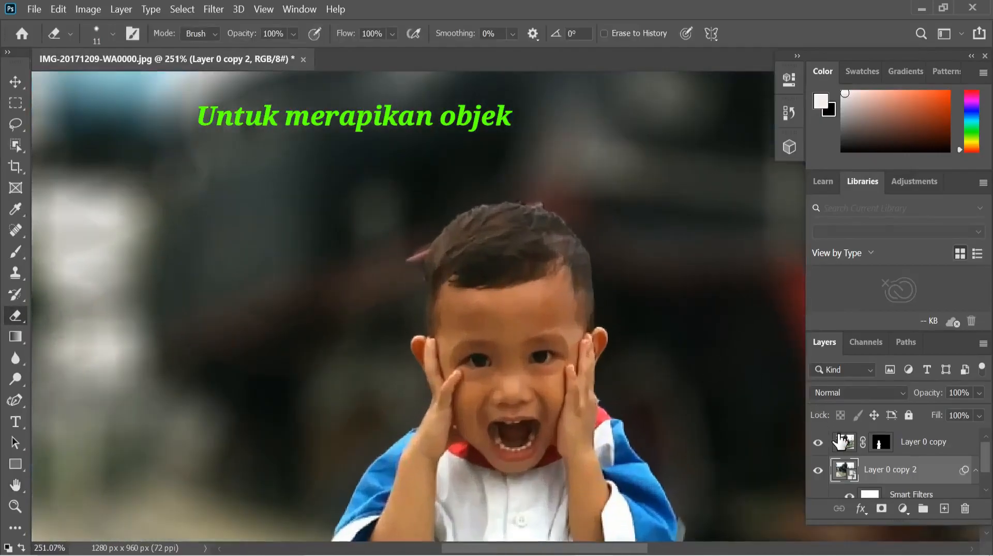
left_click(842, 440)
mouse_move(430, 241)
left_mouse_down()
mouse_move(416, 272)
mouse_move(425, 248)
mouse_move(422, 281)
mouse_move(418, 248)
left_mouse_up()
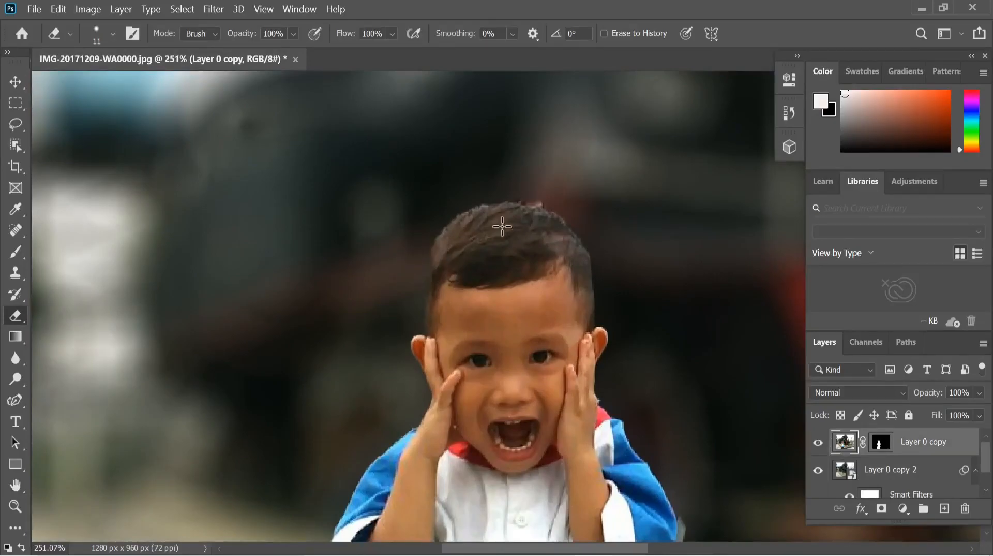
- Set the eraser size to 9 px and clean the leftover fringe along the boy's hand, collar, shoulder and sleeve
scroll(530, 170, "down", 2)
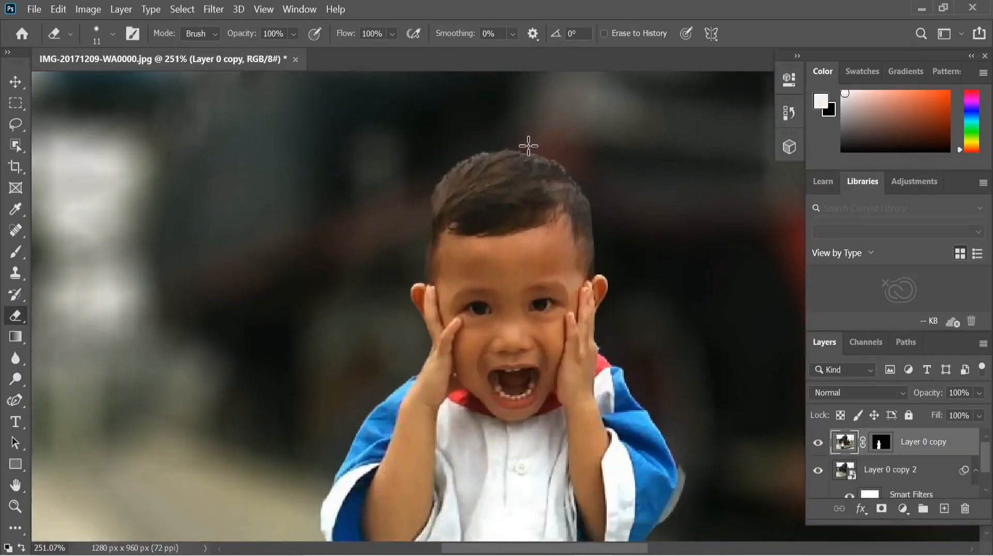
scroll(611, 178, "down", 4)
scroll(611, 177, "up", 5)
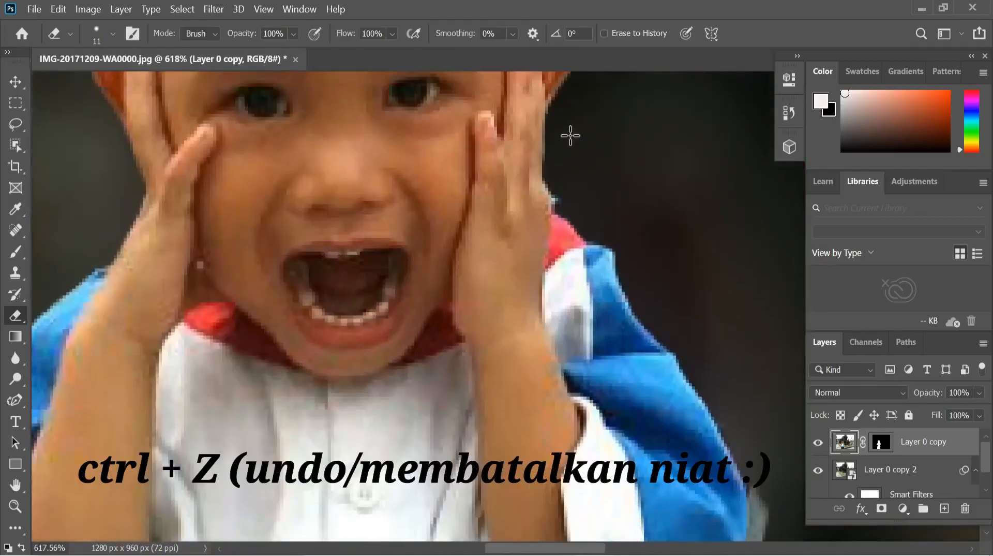
right_click(572, 194)
left_click(659, 215)
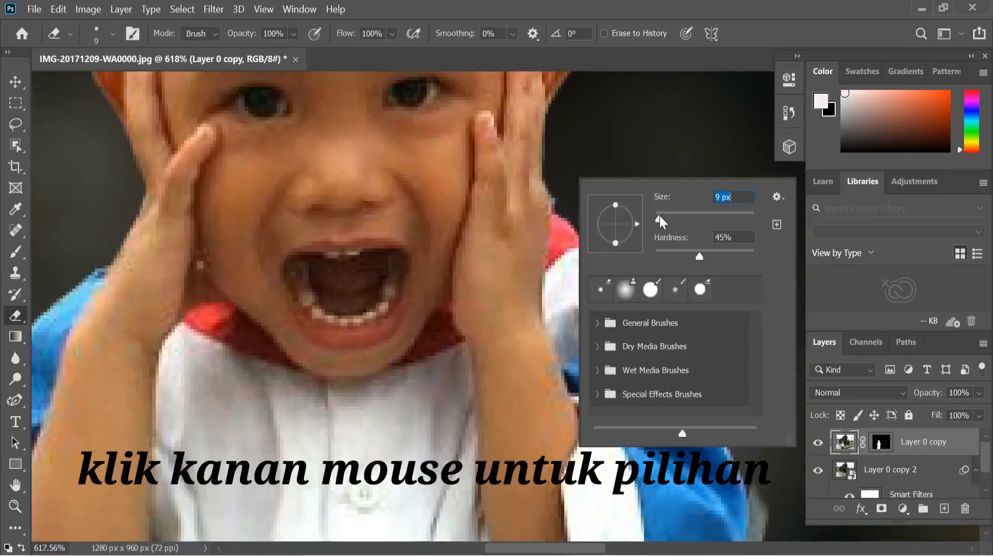
left_click(612, 145)
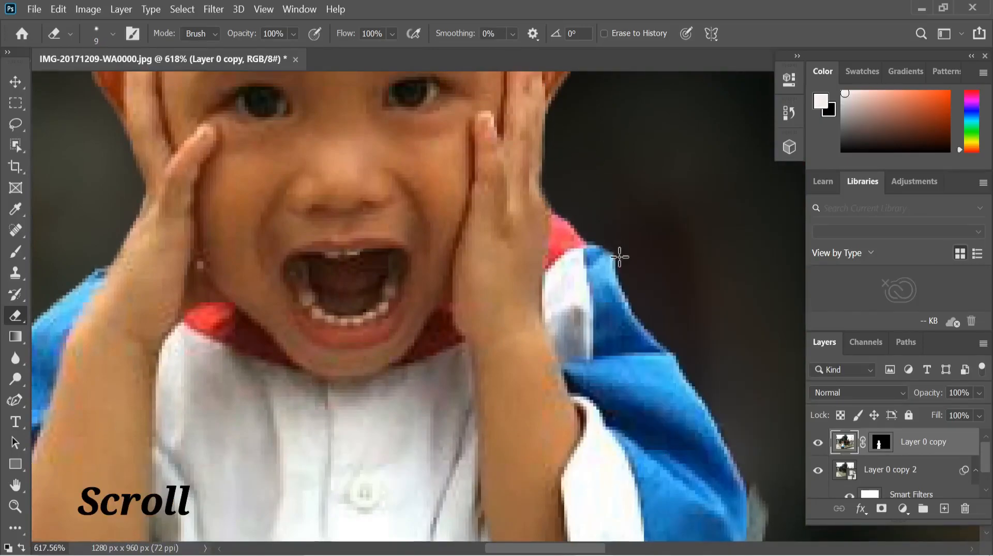
scroll(665, 317, "down", 5)
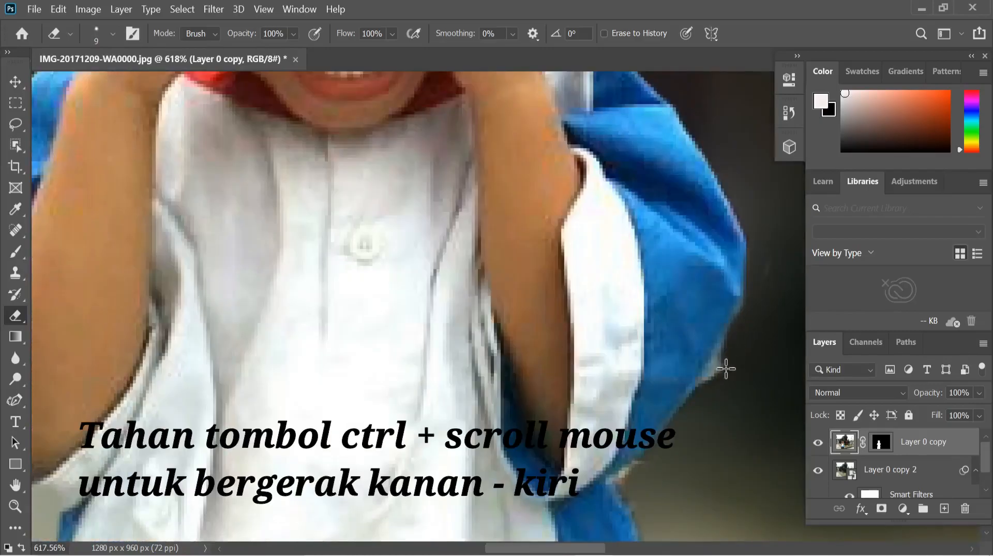
scroll(724, 372, "down", 1)
scroll(693, 381, "down", 3)
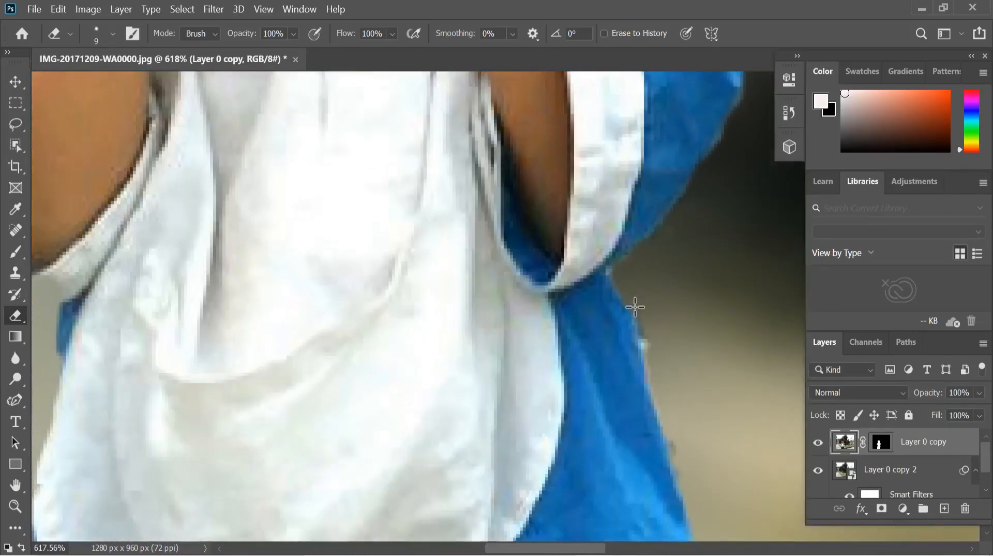
- Erase the leftover pixels along the side and hem of the boy's shirt and the edge of his trousers
scroll(696, 487, "down", 10)
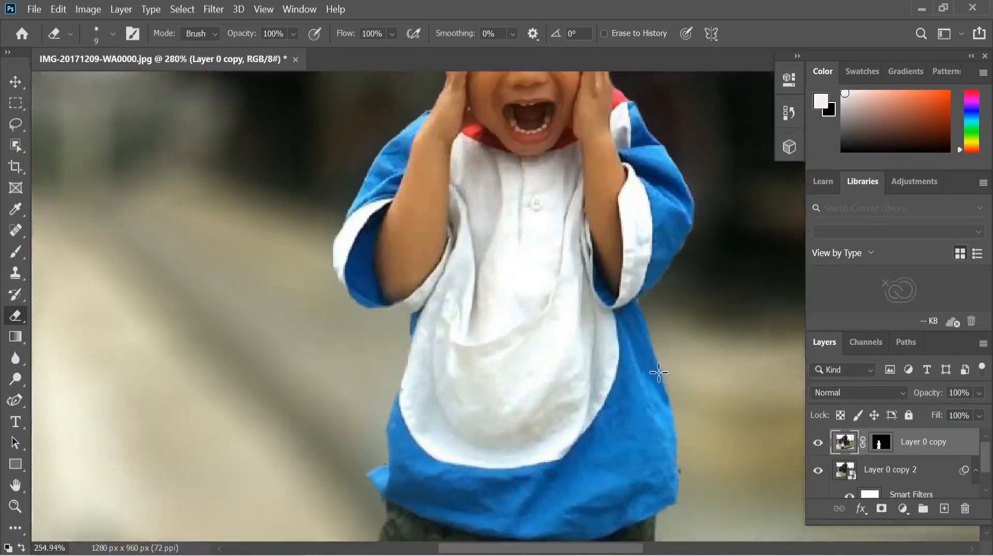
scroll(673, 351, "up", 5)
scroll(706, 336, "up", 6)
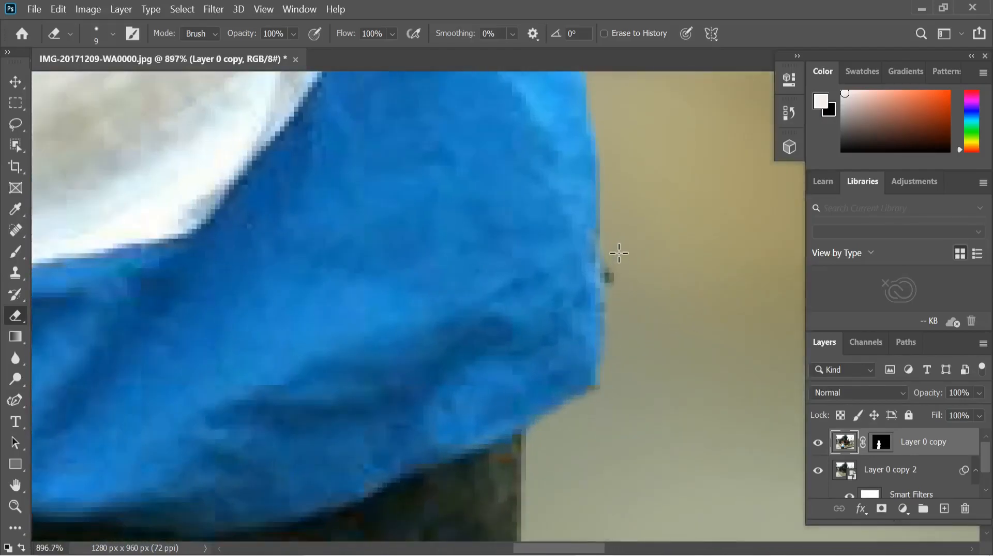
scroll(564, 434, "down", 5)
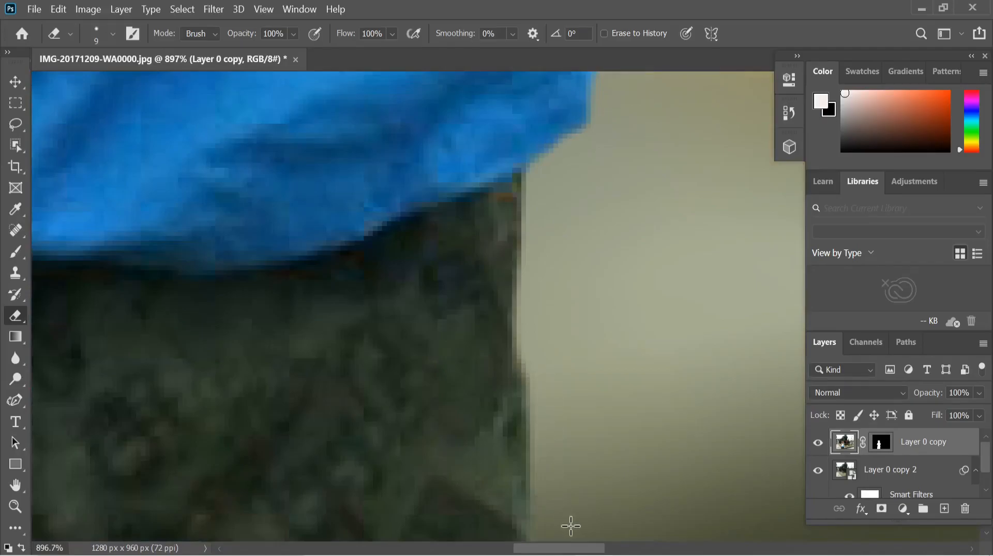
scroll(572, 380, "down", 5)
scroll(523, 360, "down", 4)
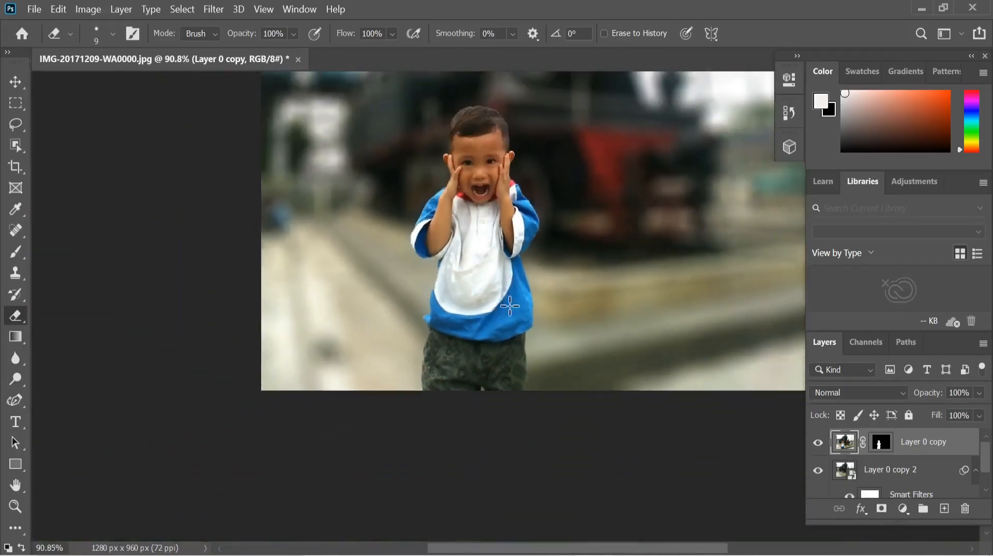
scroll(567, 291, "up", 2)
scroll(572, 293, "down", 1)
left_click(14, 484)
left_click_drag(513, 265, 372, 422)
left_click_drag(494, 335, 525, 280)
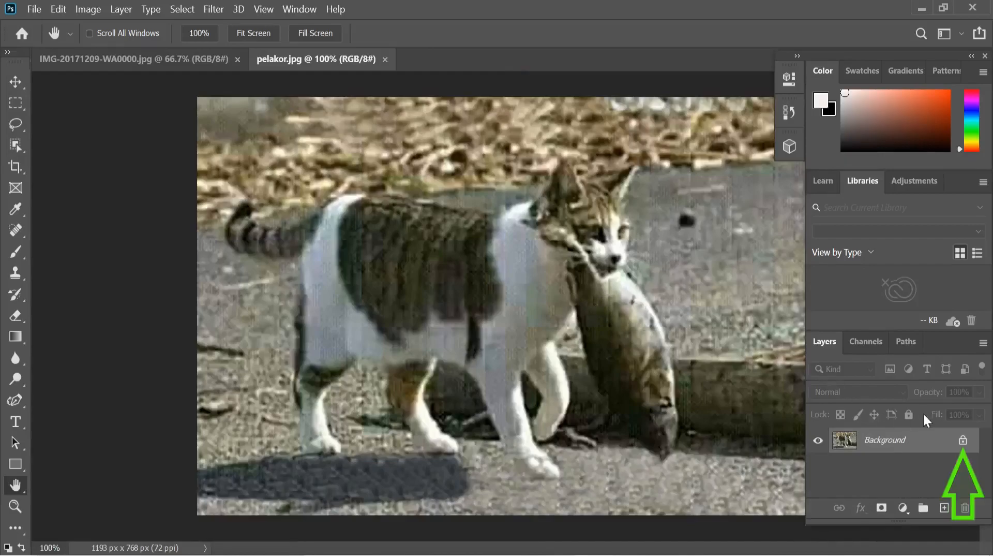
- Unlock the Background layer of pelakor.jpg and draw a rectangle about 475 × 95 px above the cat's back
left_click(963, 441)
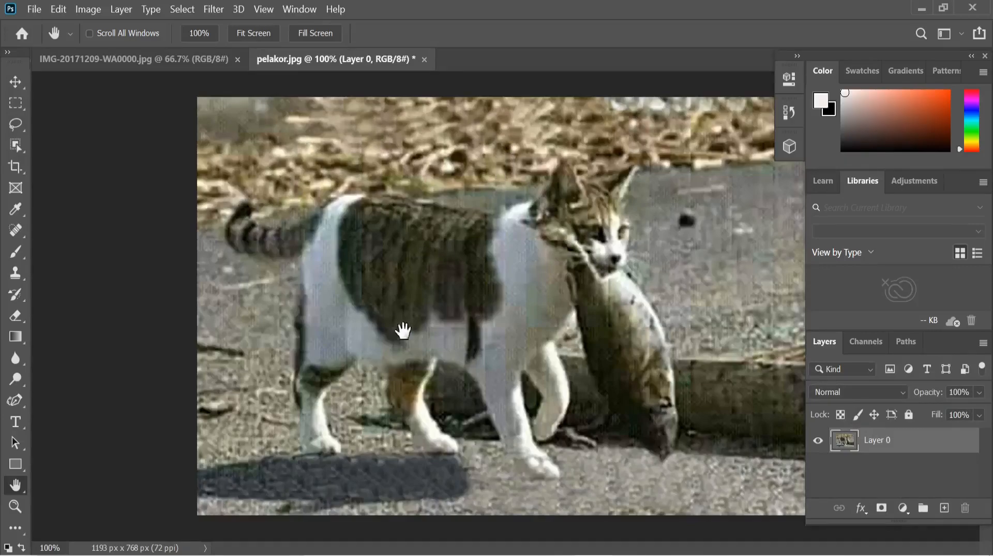
left_click(16, 464)
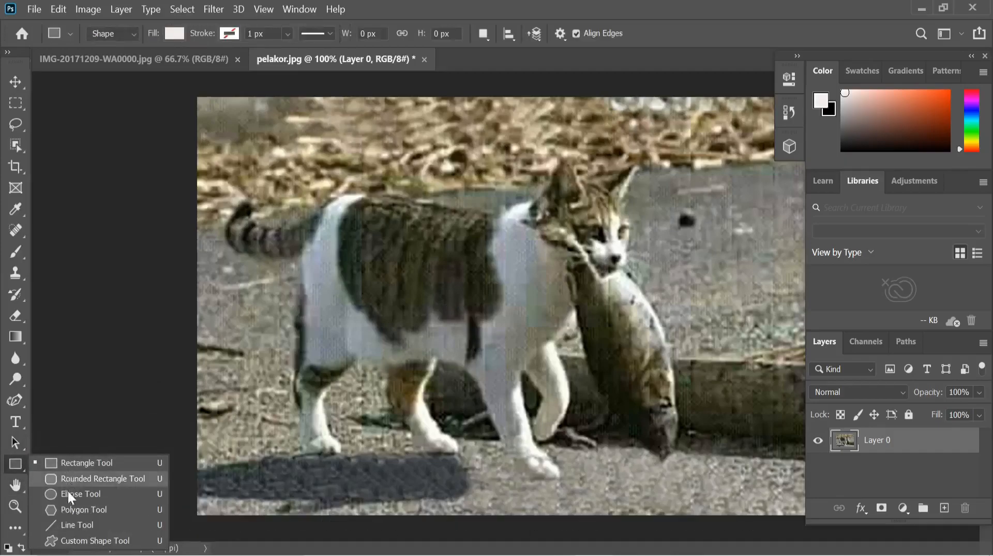
left_click(66, 464)
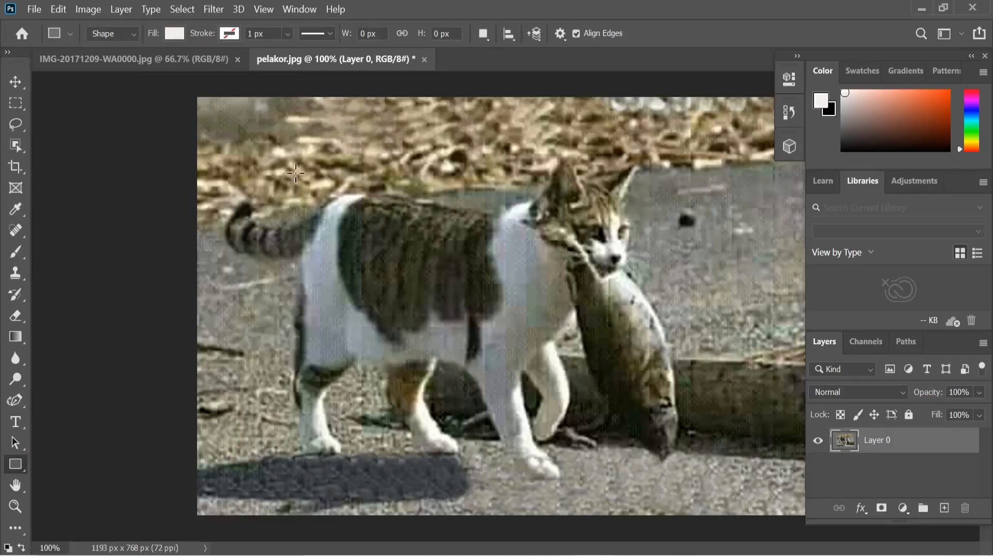
left_click_drag(371, 109, 589, 161)
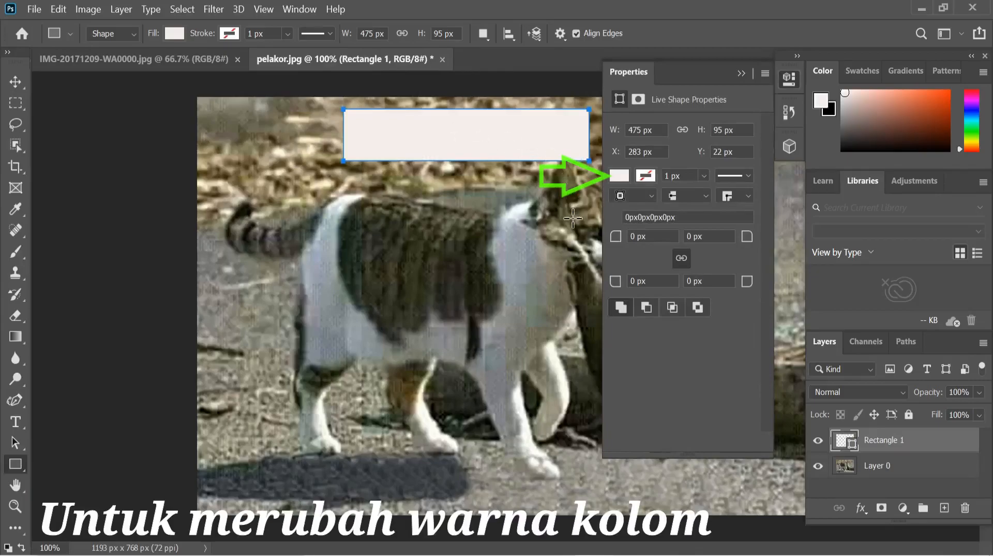
- Fill the rectangle with green and draw a second green rectangle about 622 × 107 px near the photo's lower edge
left_click(623, 176)
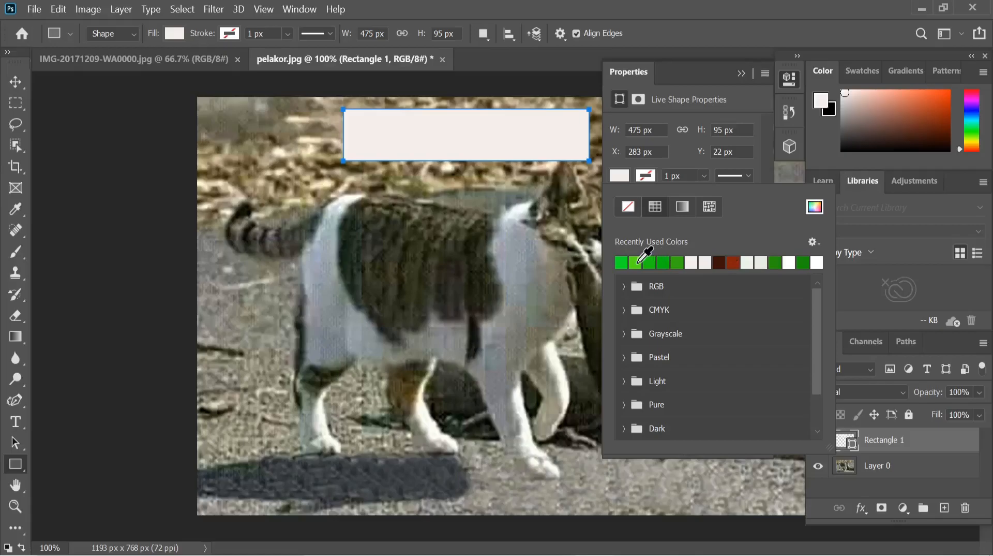
left_click(637, 262)
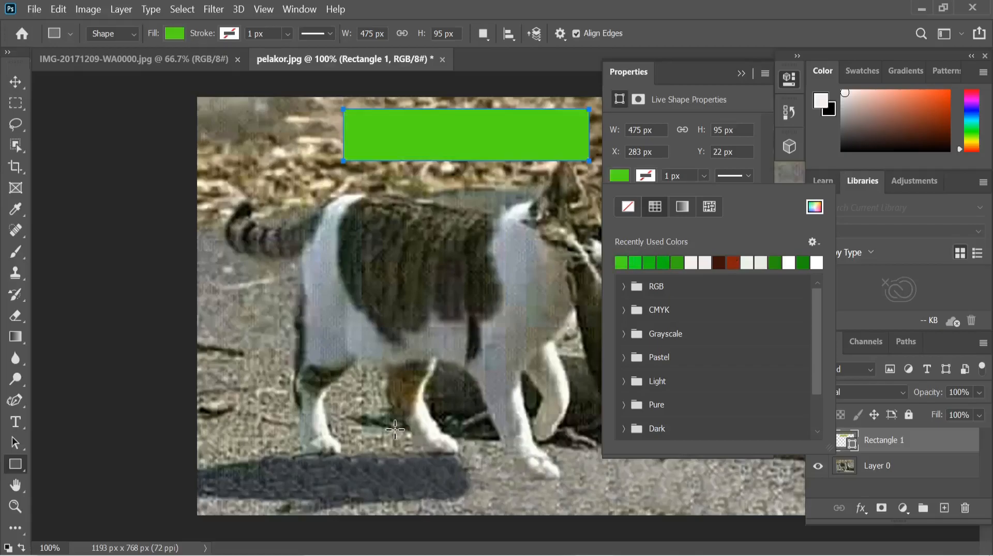
left_click(368, 447)
left_click_drag(368, 448, 690, 506)
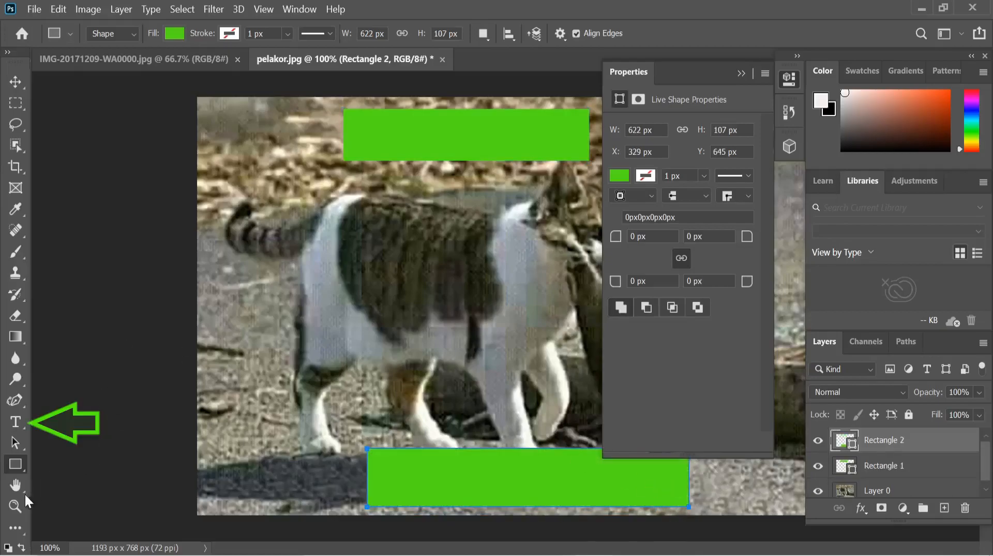
- Add the text PELAKOR in 72 pt Impact on the upper green rectangle and stretch it to about 426 px wide
left_click(17, 429)
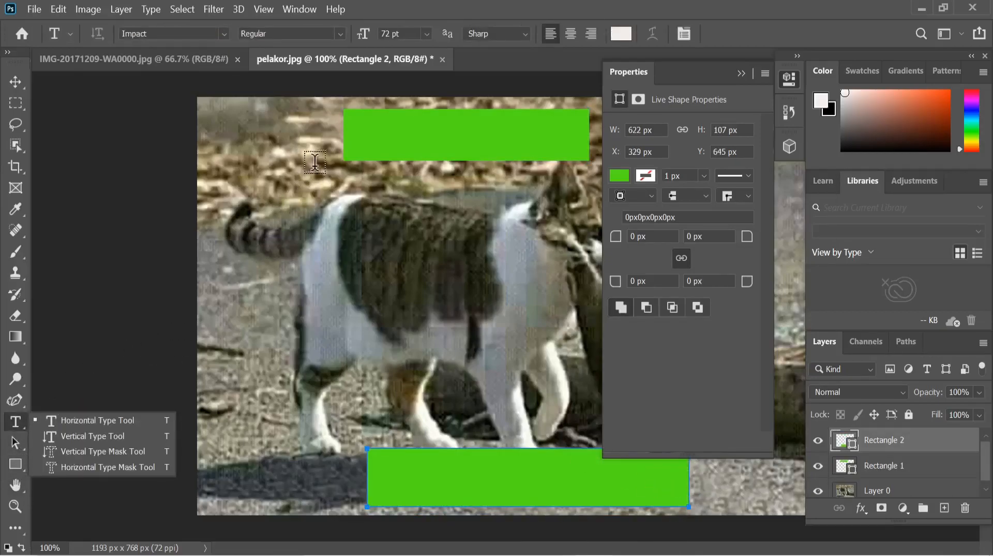
left_click(361, 132)
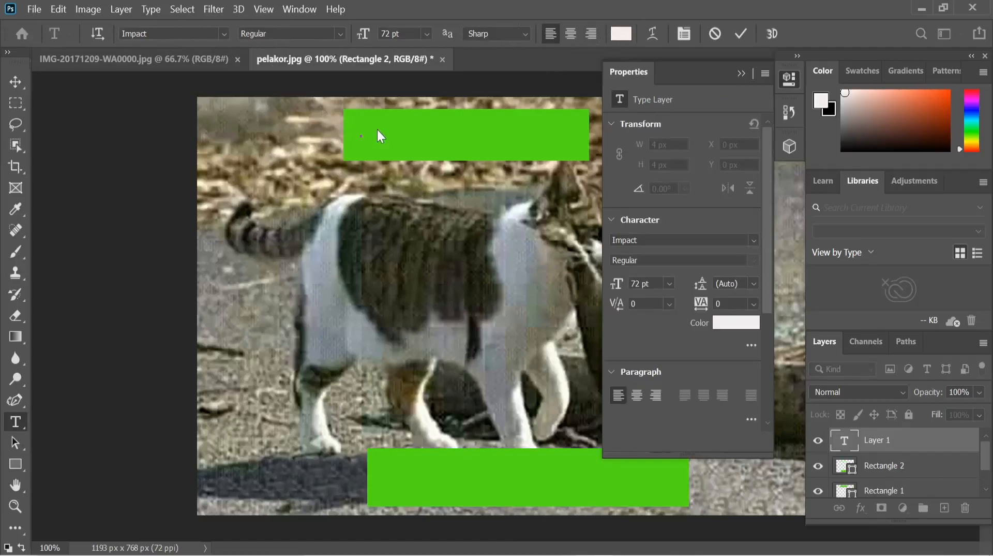
type("PELAKOR")
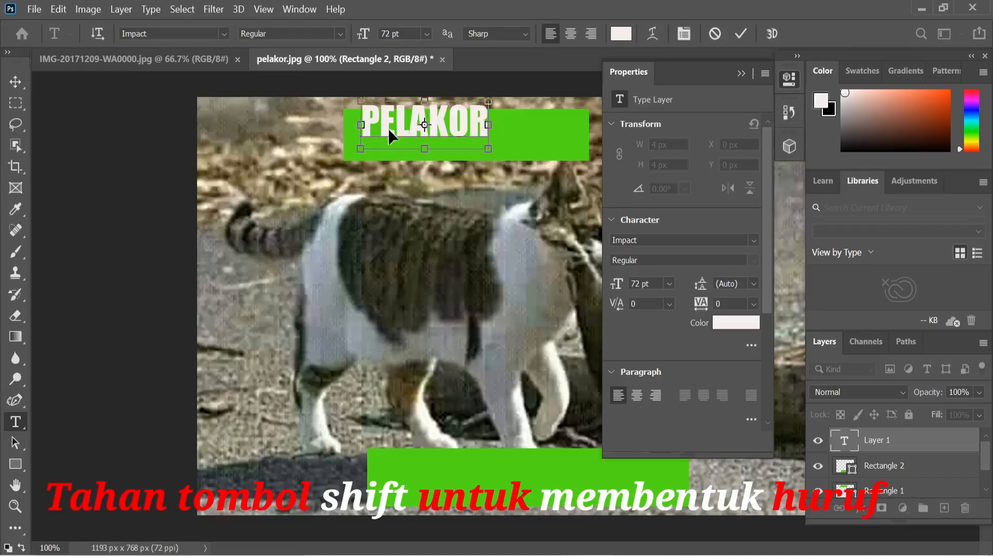
left_click_drag(394, 134, 389, 147)
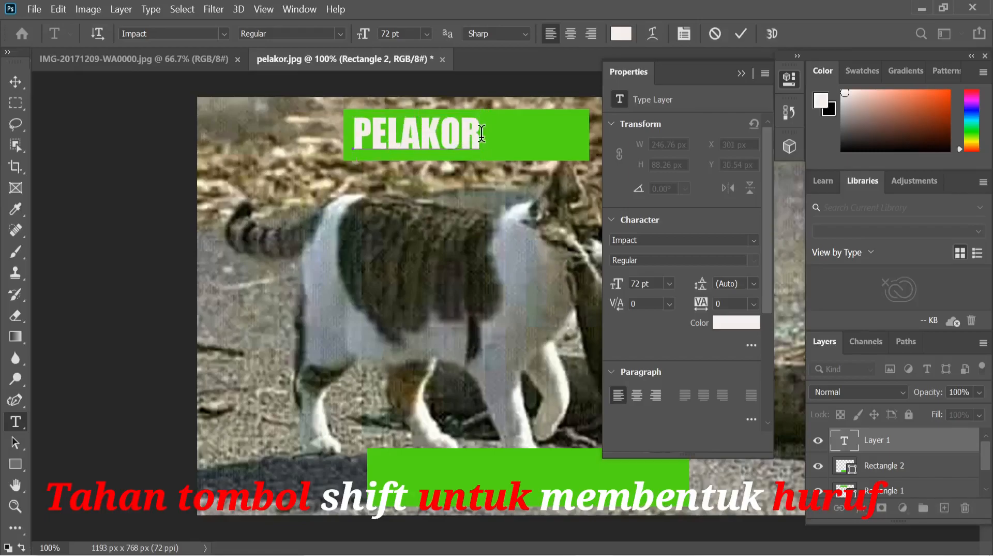
left_click_drag(488, 146, 574, 148)
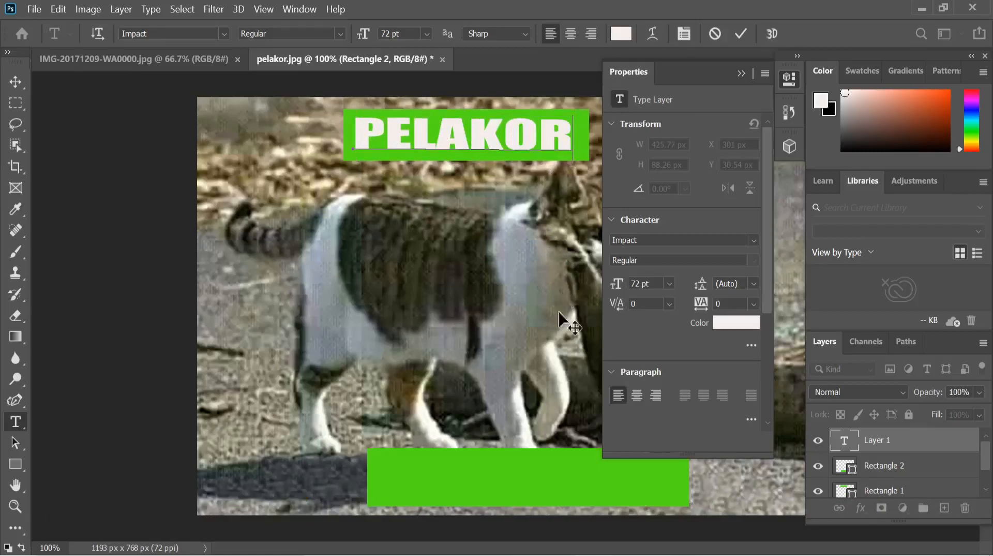
left_click(747, 73)
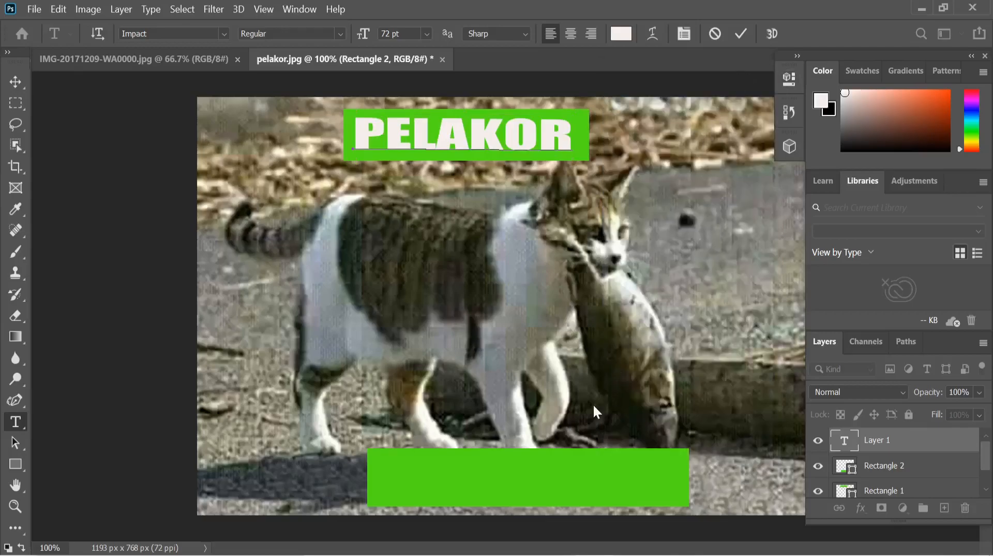
left_click(439, 465)
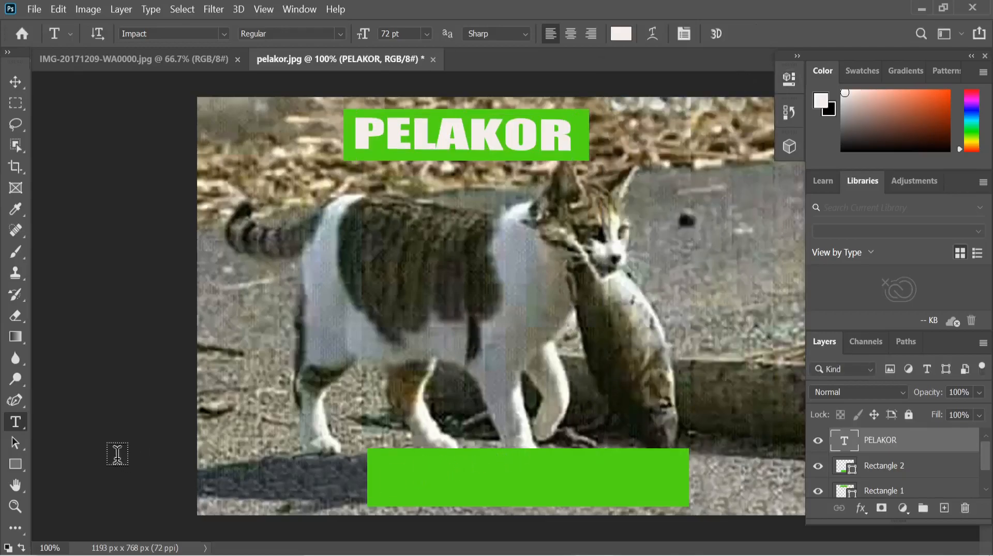
- Add the text PENCURI LAUK ORANG in 72 pt Impact on the lower green rectangle and narrow it slightly to fit inside
left_click(414, 482)
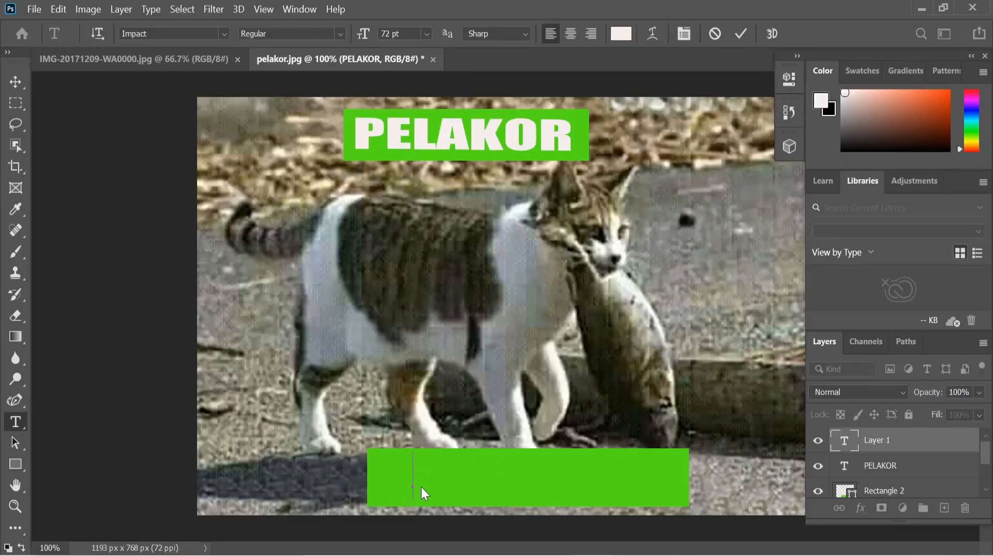
type("PENCURI   ")
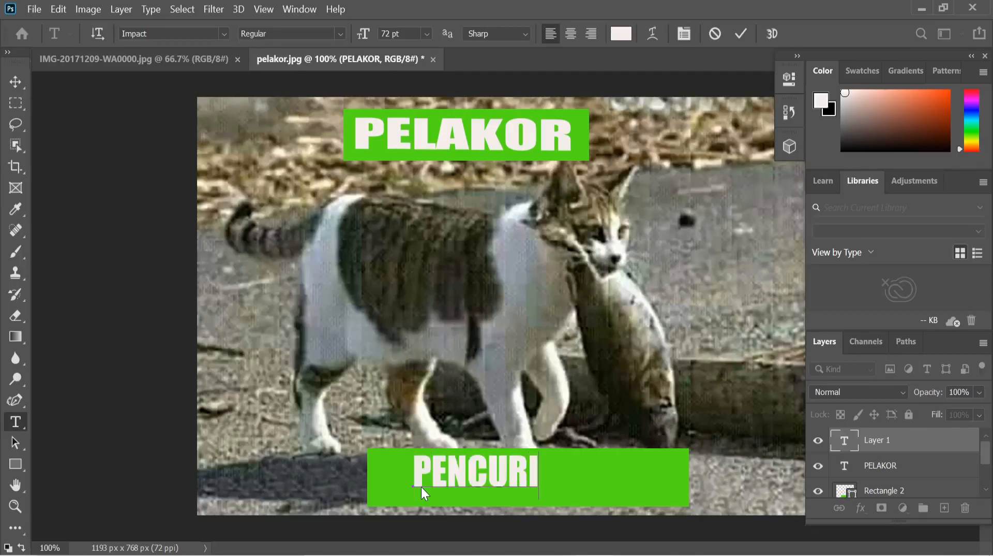
type("LAUK")
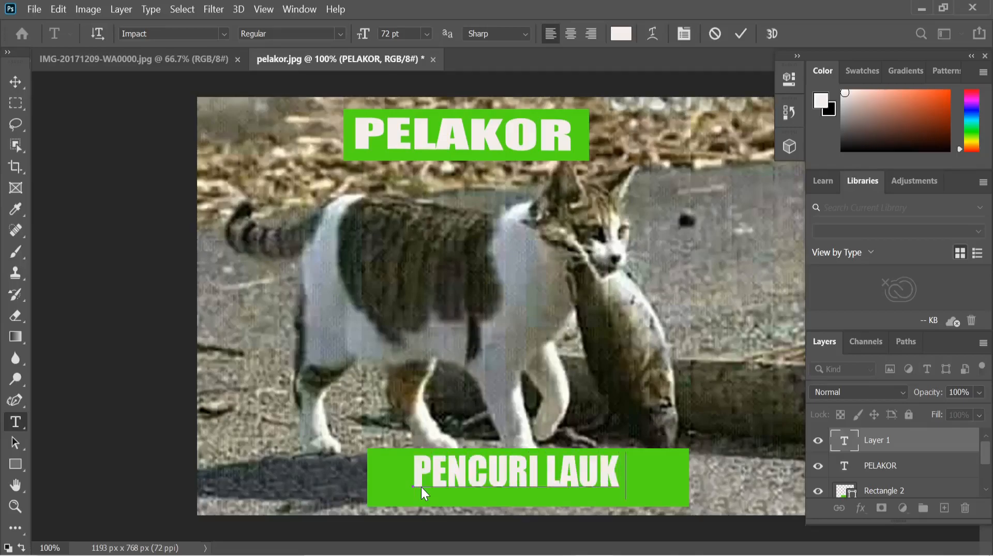
type(" ORANG")
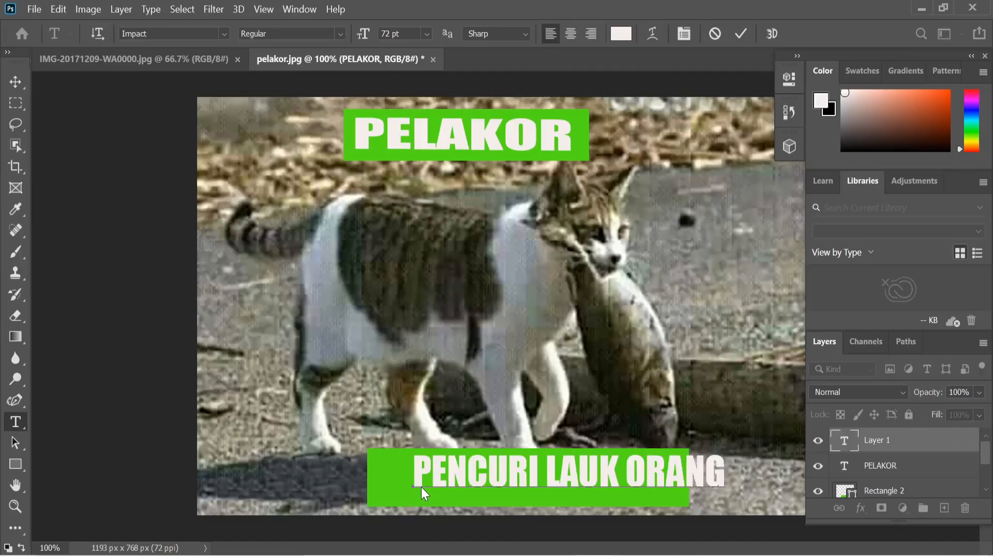
key("ctrl")
left_click_drag(446, 487, 431, 485)
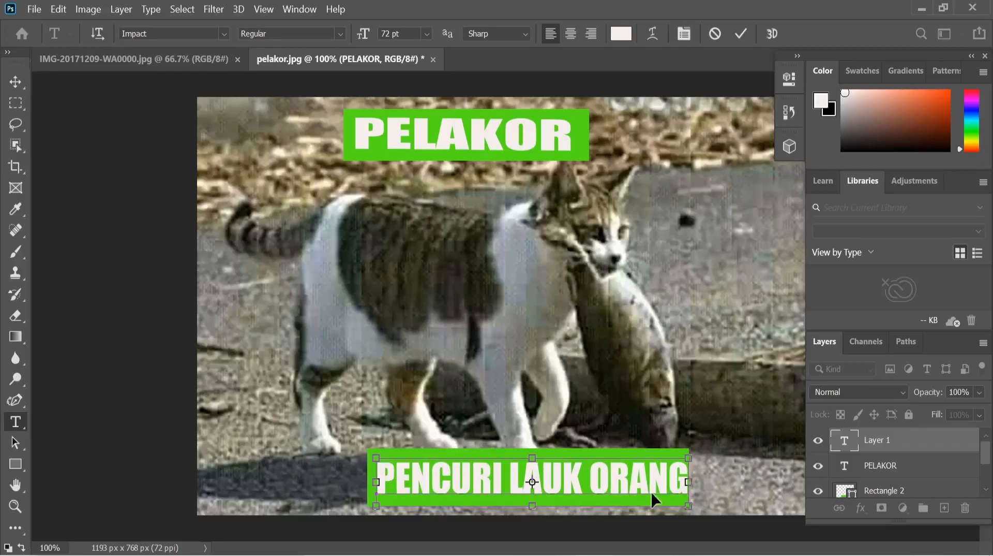
left_click_drag(688, 481, 677, 483)
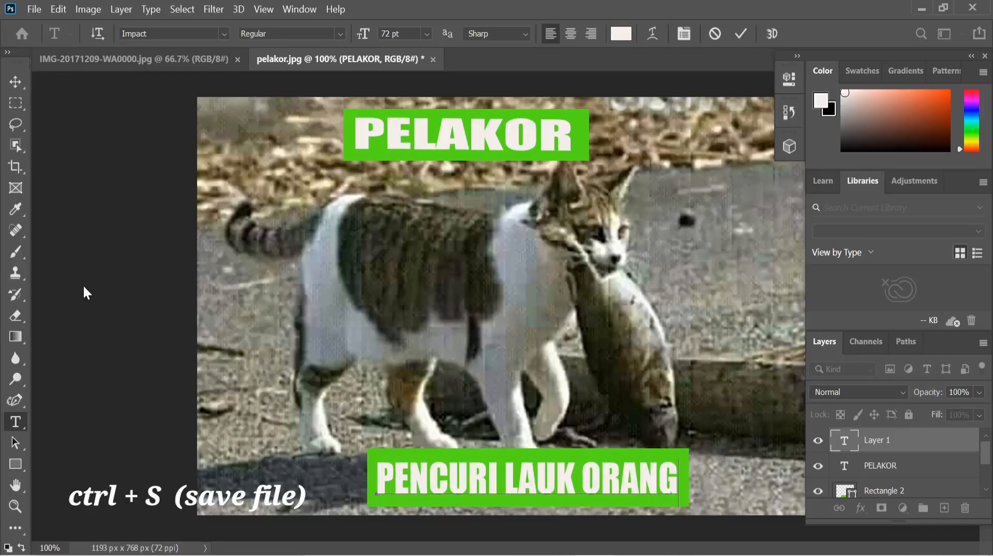
left_click(16, 485)
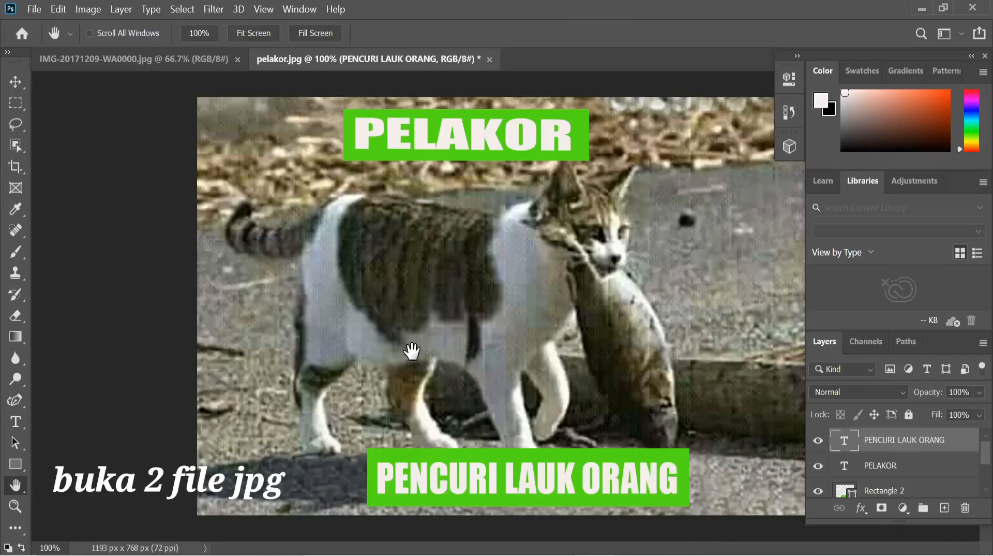
- Switch to IMG-20171209-WA0000.jpg, unlock its Background layer and select the boy with Select Subject
left_click(172, 68)
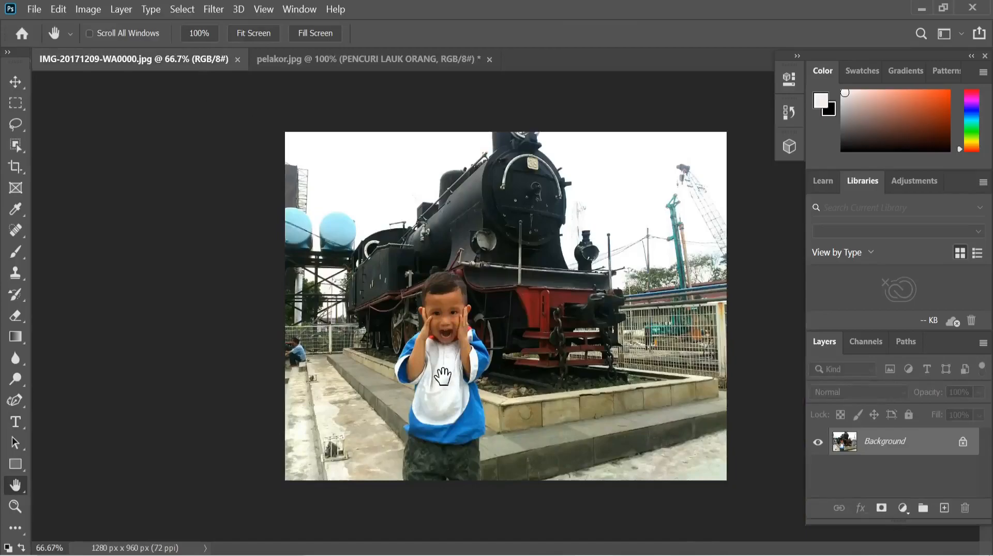
left_click(407, 70)
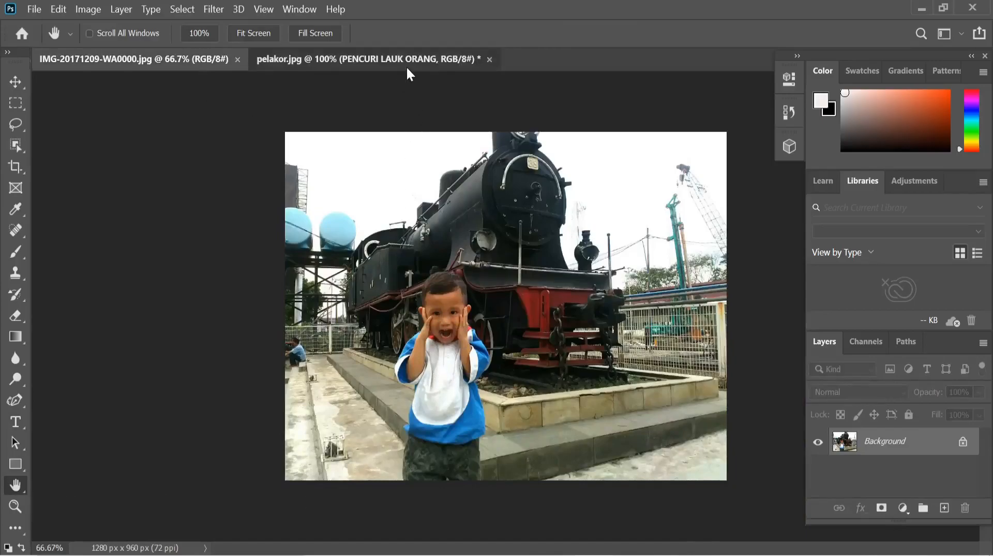
left_click(168, 64)
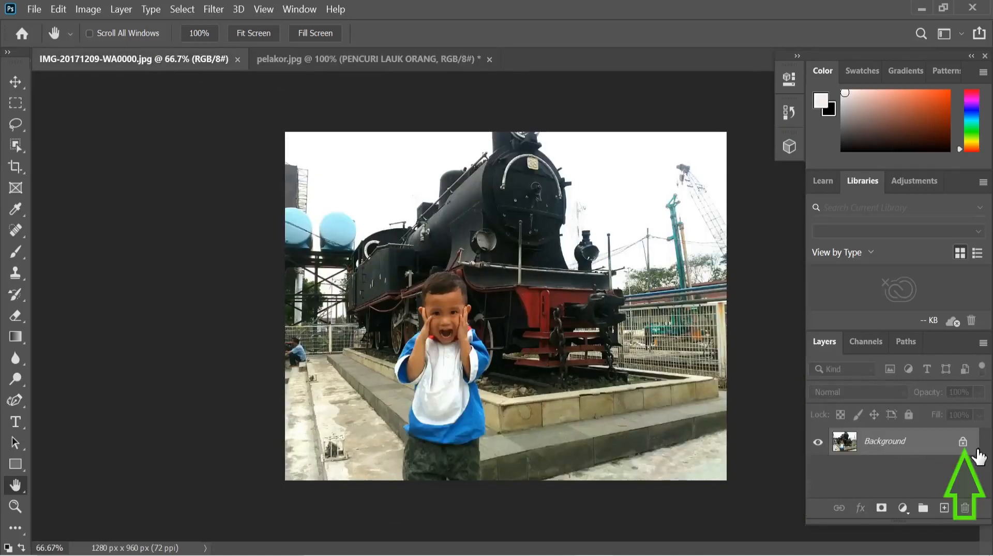
left_click(963, 443)
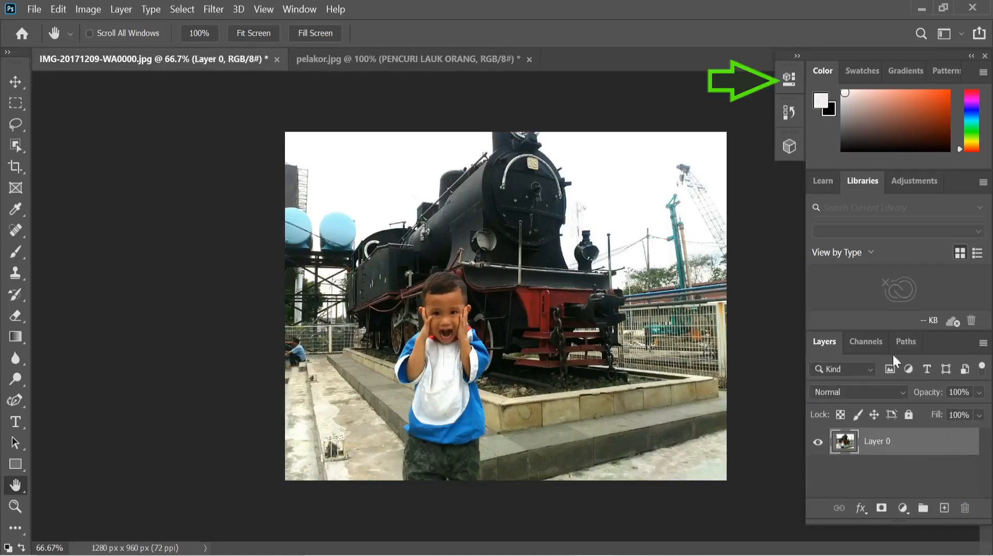
left_click(786, 79)
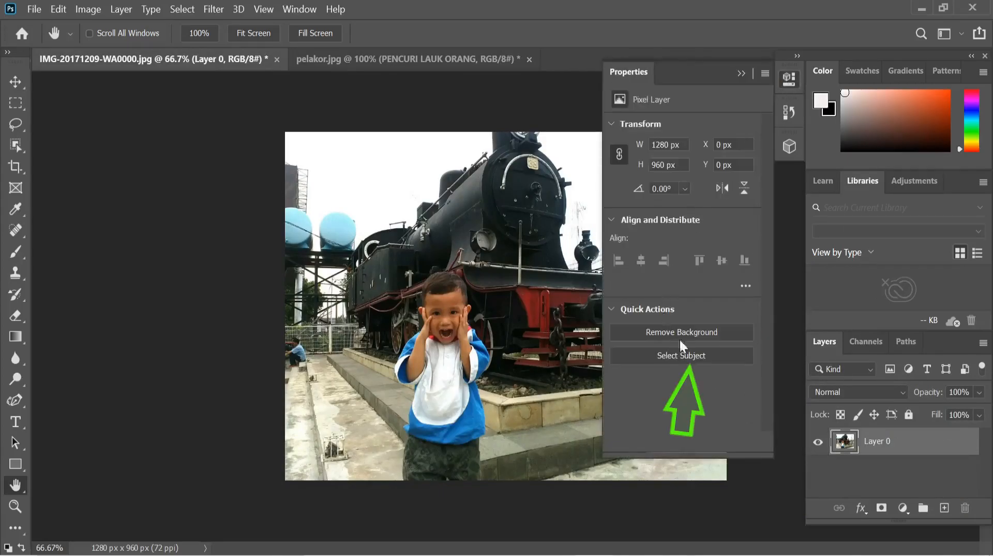
left_click(682, 355)
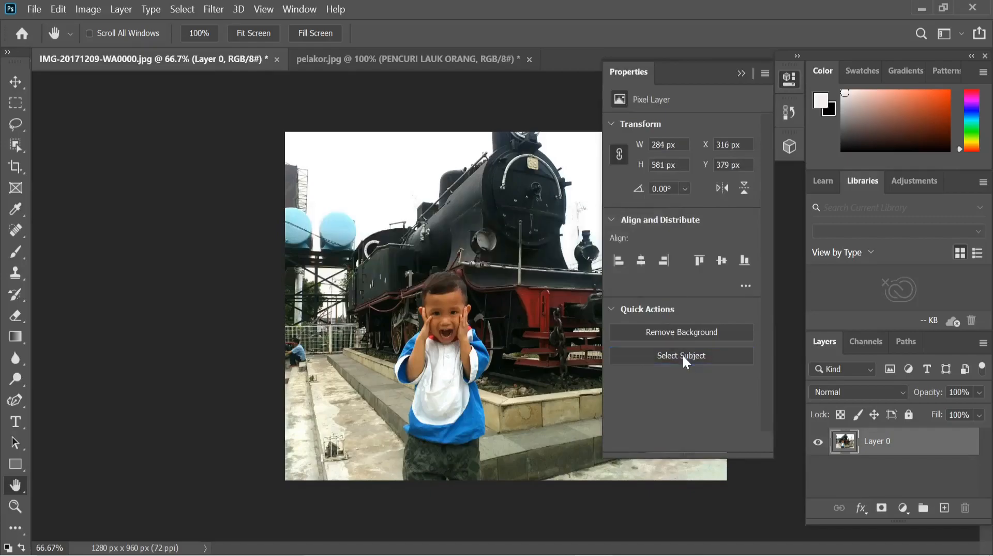
left_click(741, 74)
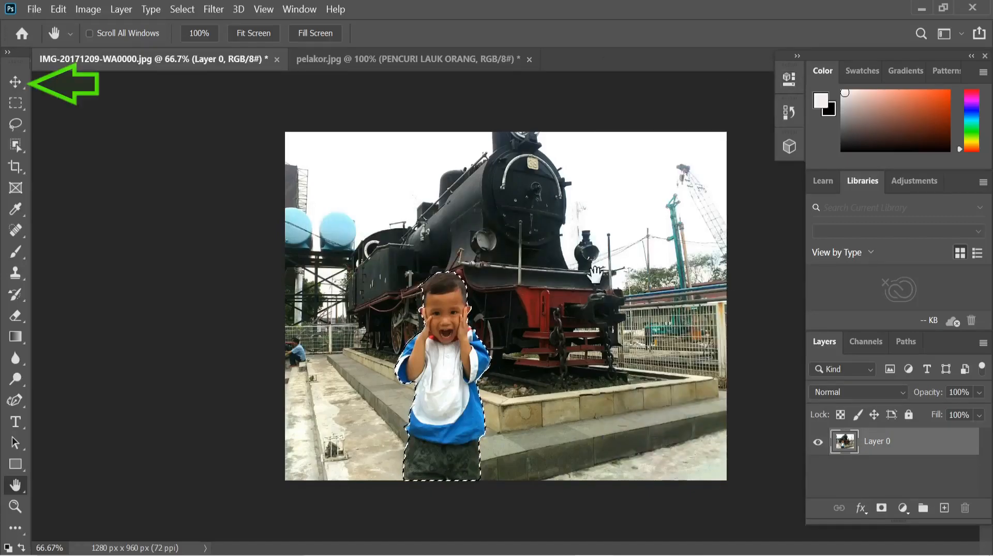
- Move the selected boy into pelakor.jpg and place him in front of the cat's tail, at the photo's lower edge
left_click(16, 88)
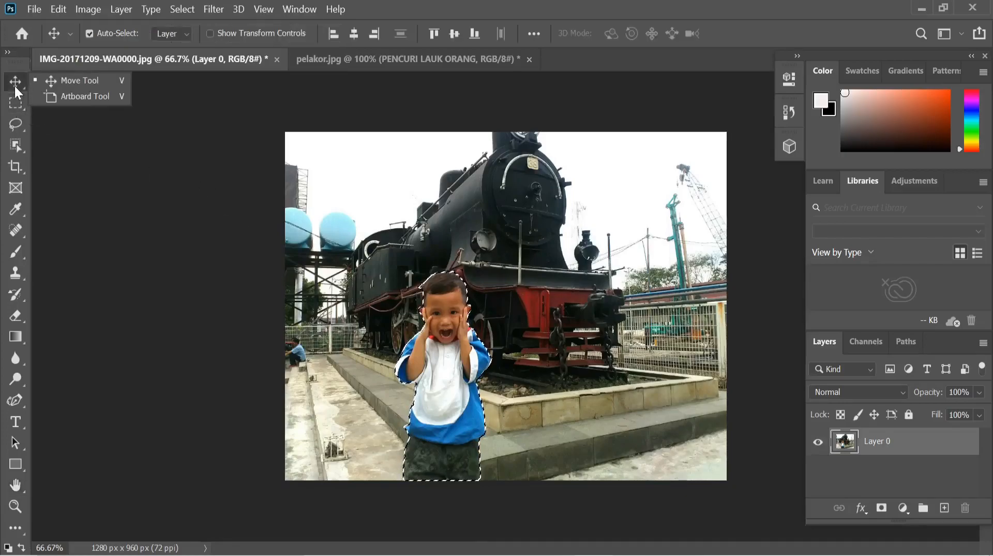
left_click(62, 82)
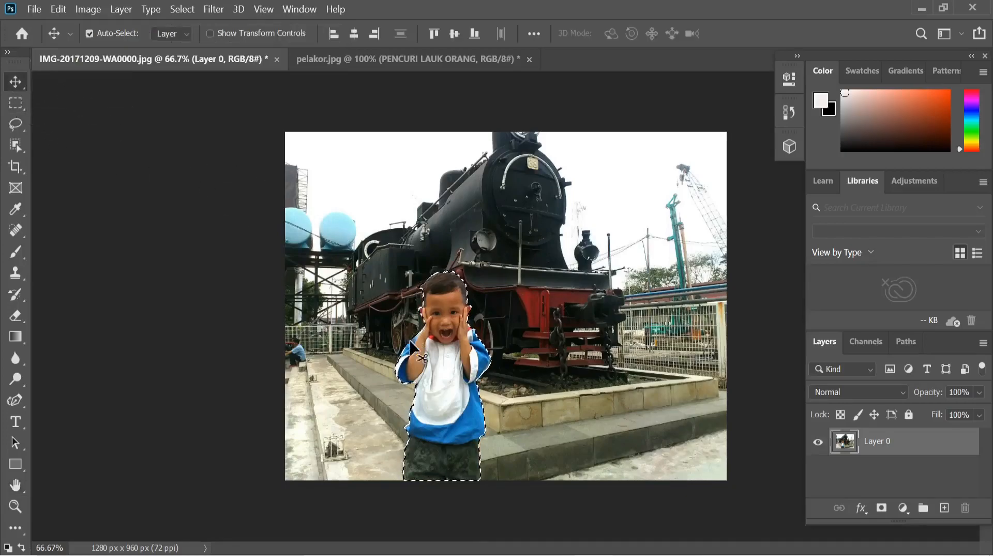
key("ctrl")
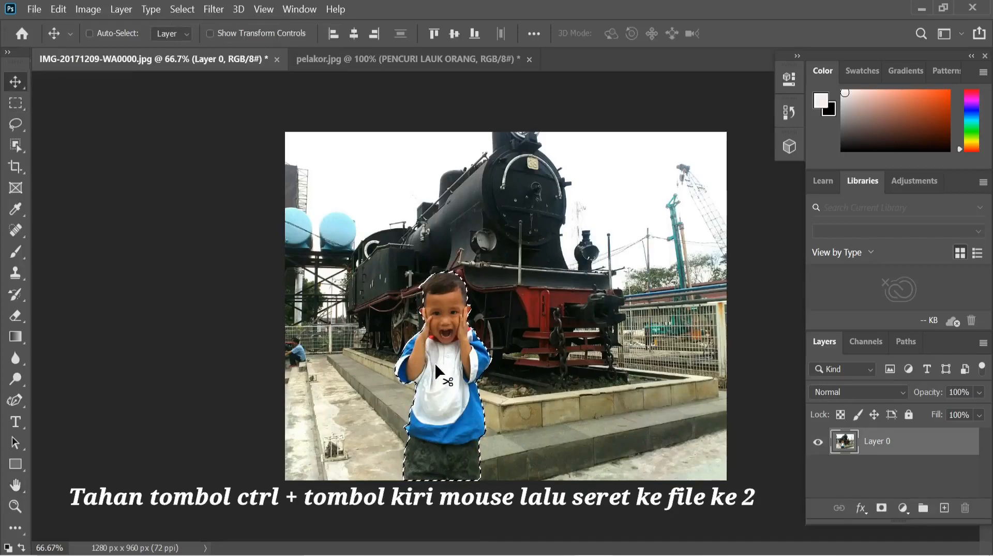
left_click_drag(436, 365, 426, 191)
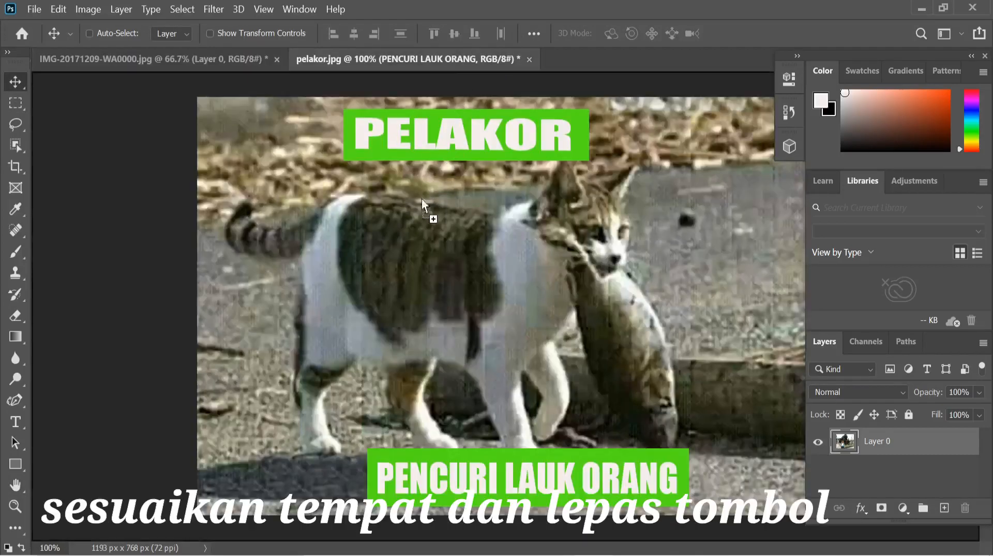
left_click_drag(265, 441, 267, 350)
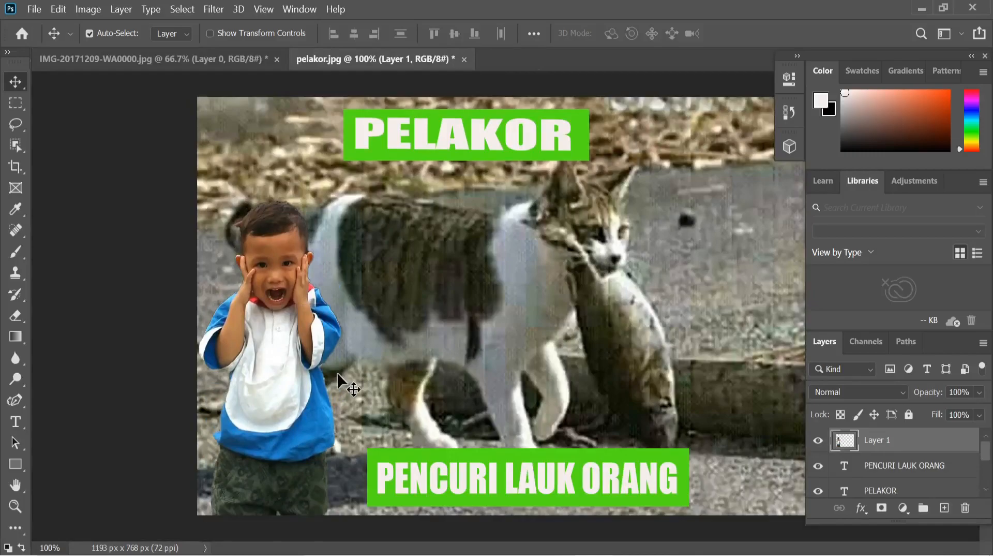
- Erase the leftover pixels beside the boy's hair and along his ear, hand and collar with the Eraser
scroll(283, 240, "up", 10)
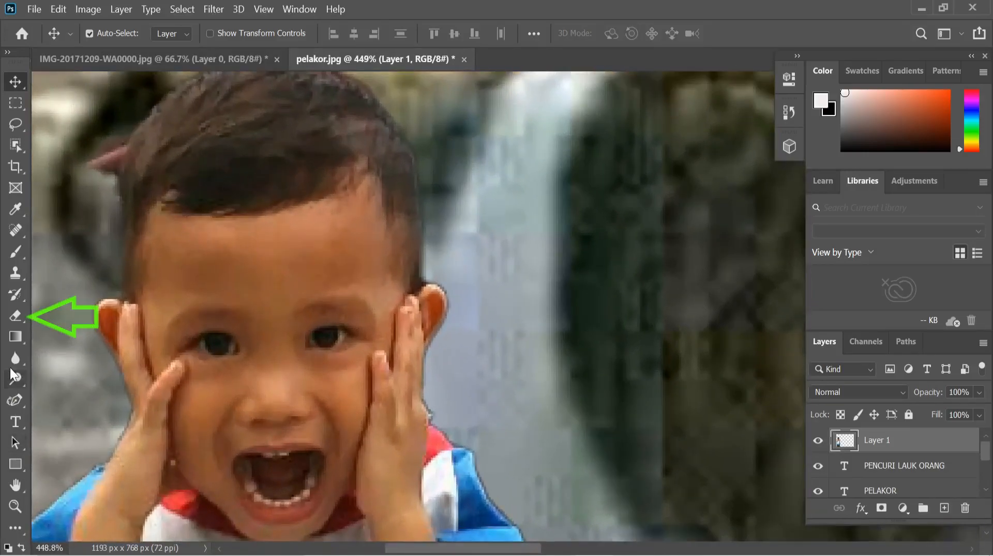
left_click(16, 315)
left_click_drag(99, 182, 86, 166)
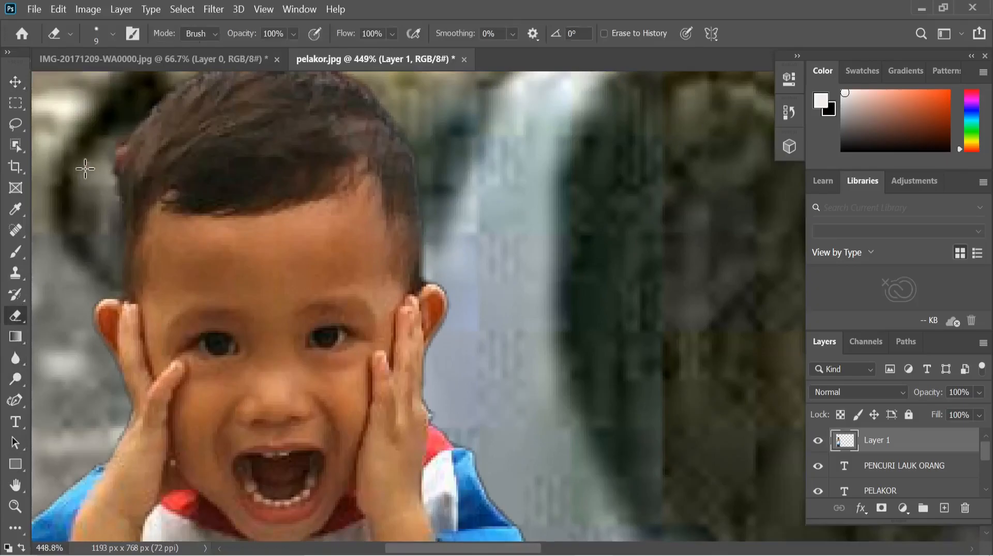
scroll(429, 287, "down", 3)
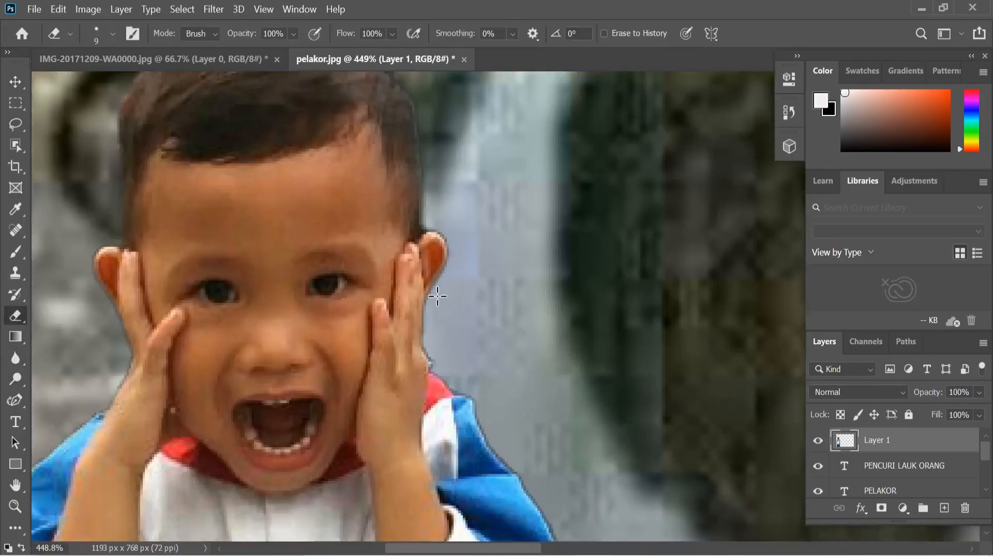
scroll(446, 285, "up", 5)
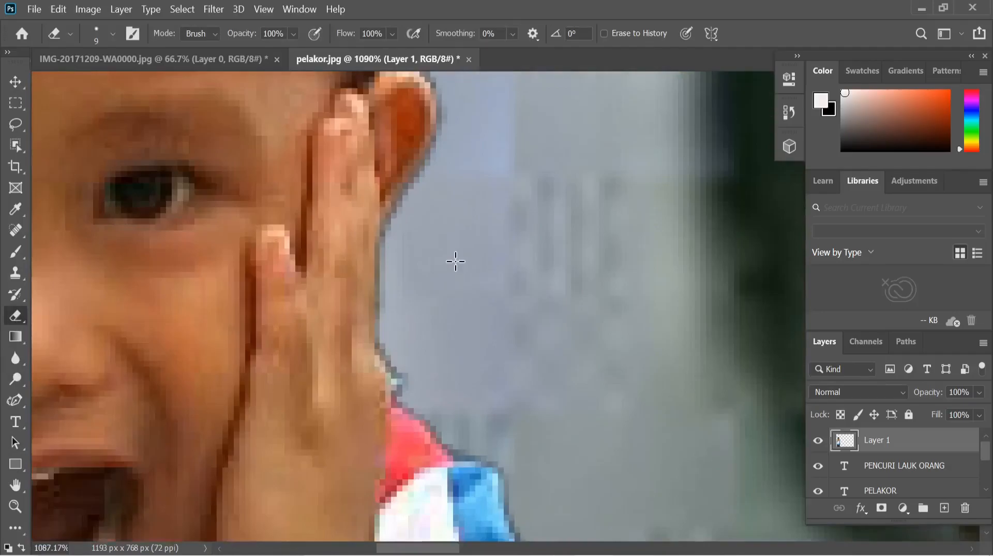
mouse_move(404, 245)
left_mouse_down()
mouse_move(391, 331)
mouse_move(407, 391)
mouse_move(454, 434)
mouse_move(527, 462)
left_mouse_up()
scroll(539, 428, "down", 5)
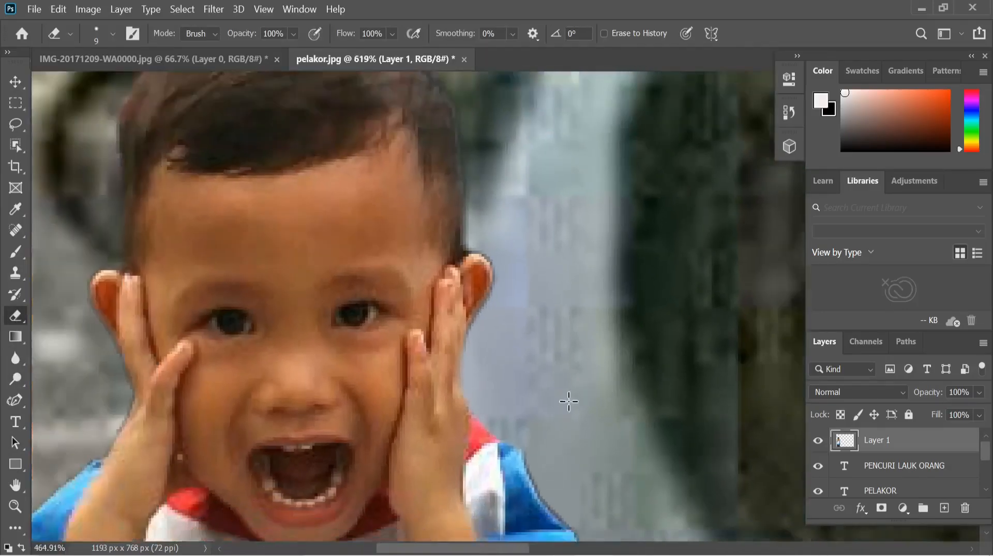
- Erase the leftover fringe along the boy's shoulder and the outer edge of the sleeve nearest the cat
scroll(615, 388, "down", 10)
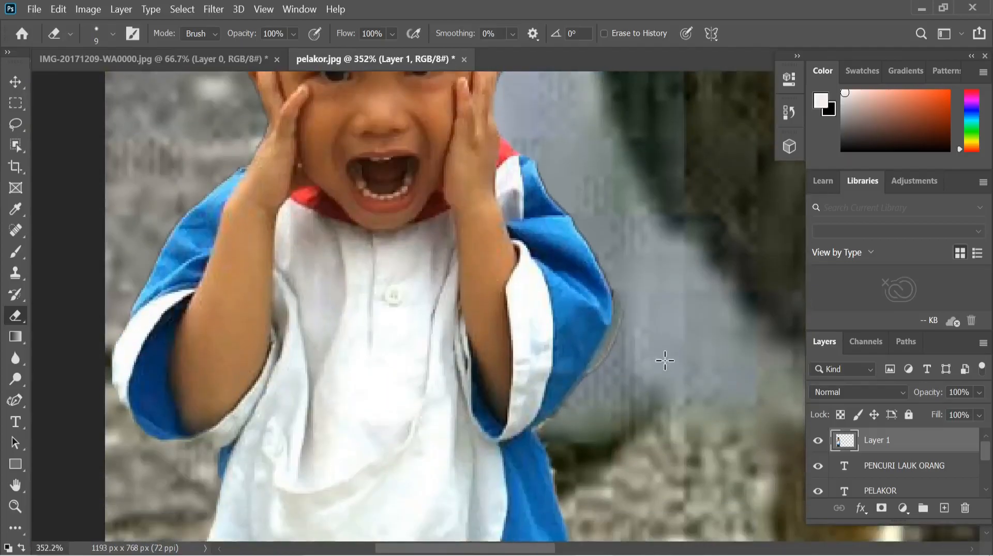
scroll(647, 310, "up", 3)
mouse_move(597, 232)
left_mouse_down()
mouse_move(578, 314)
mouse_move(443, 492)
mouse_move(466, 532)
left_mouse_up()
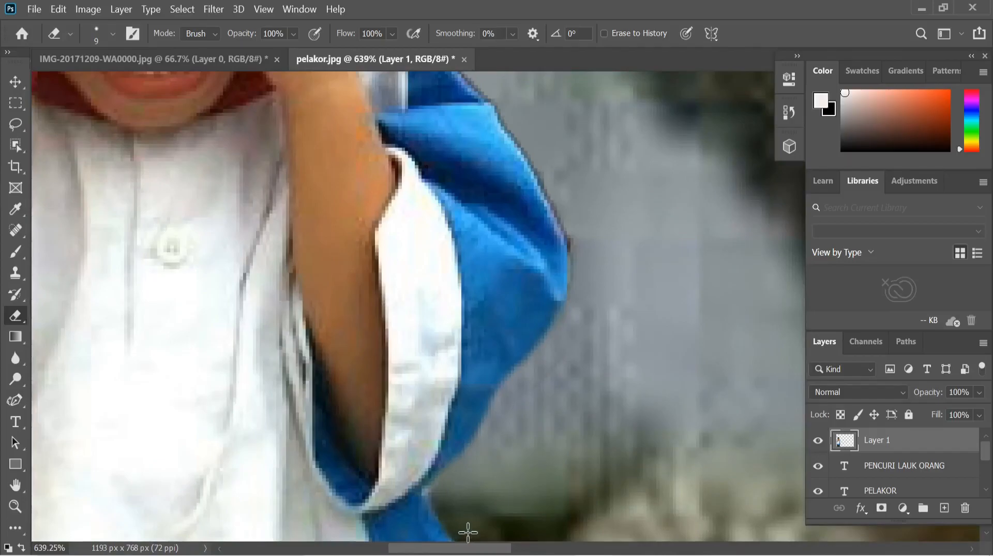
scroll(614, 365, "up", 6)
mouse_move(453, 203)
left_mouse_down()
mouse_move(529, 302)
mouse_move(571, 400)
mouse_move(580, 463)
left_mouse_up()
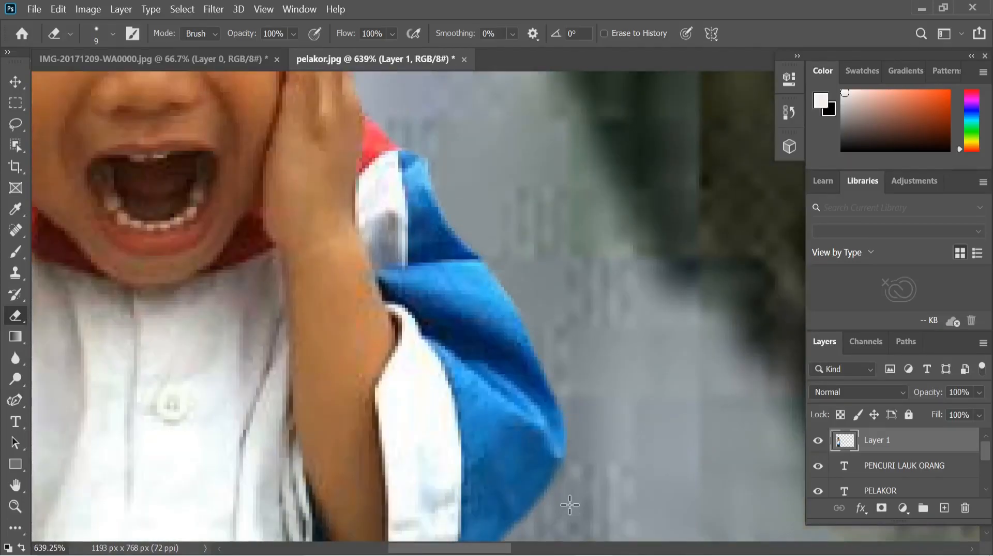
scroll(570, 504, "down", 5)
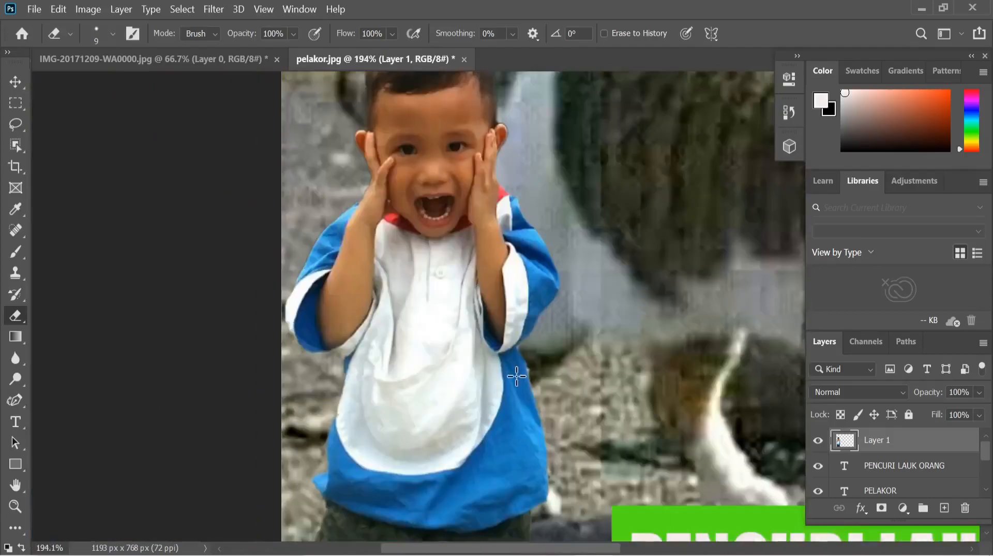
scroll(517, 377, "down", 2)
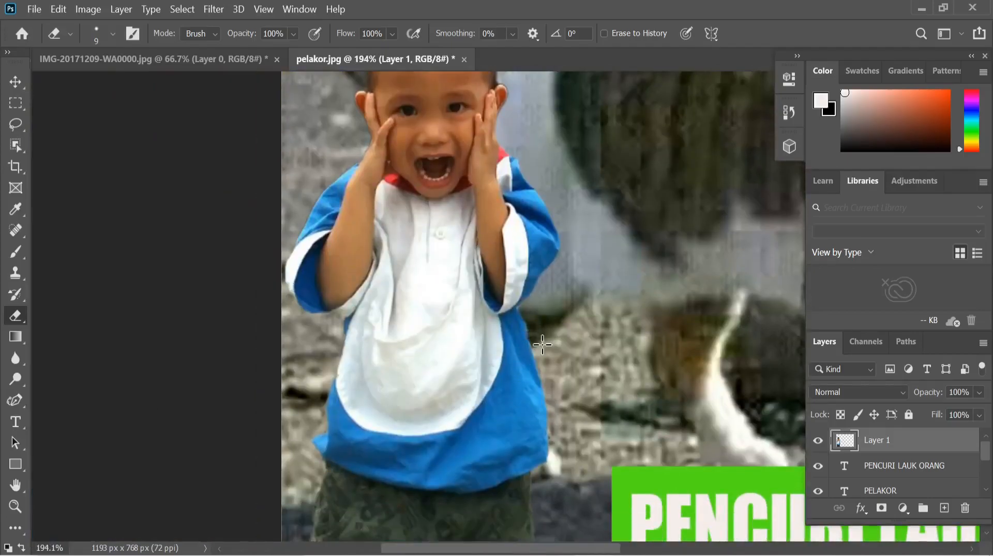
scroll(542, 343, "down", 2)
scroll(559, 351, "down", 3)
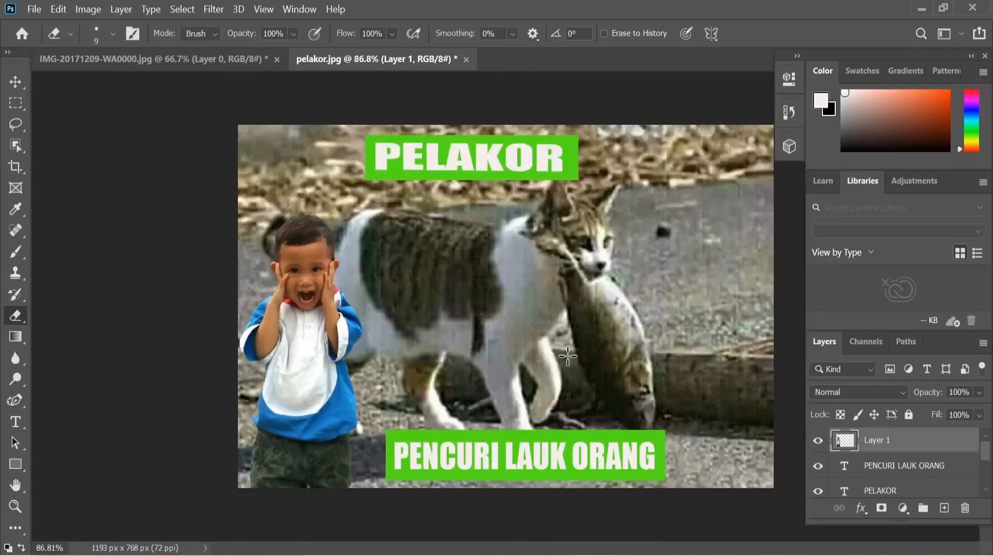